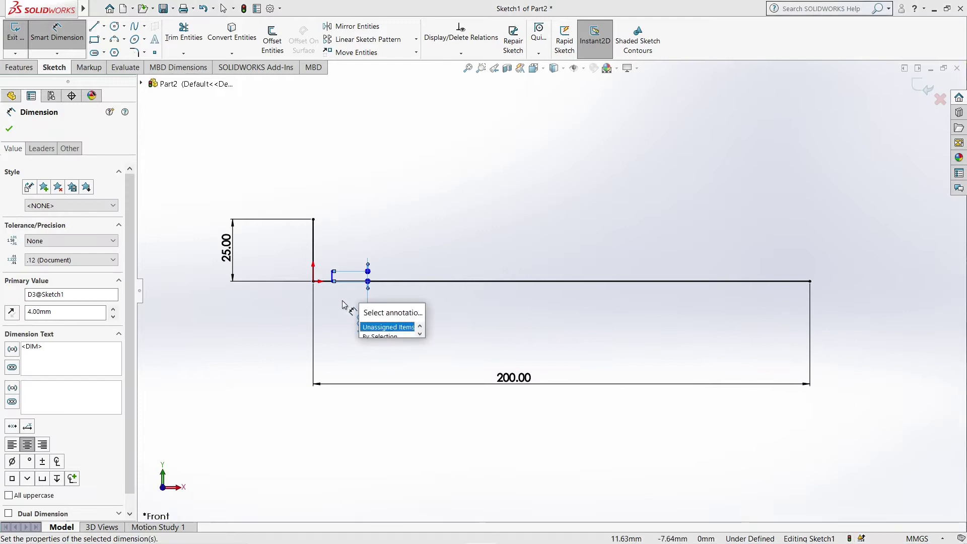
- Dimension the distance from the left vertical edge to the small vertical step line as 10 mm
{"action": "left_click", "coordinate": [312, 286]}
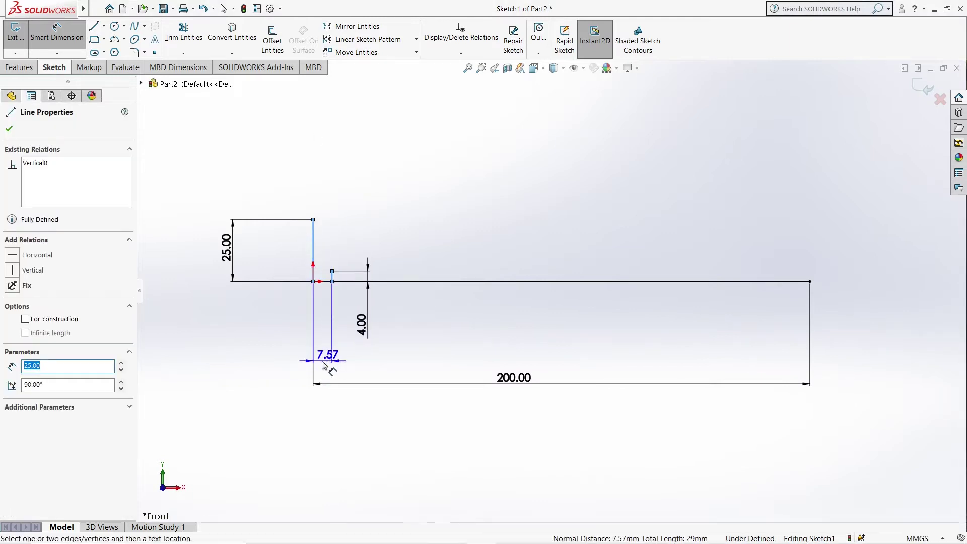
{"action": "left_click", "coordinate": [259, 355]}
{"action": "type", "text": "10"}
{"action": "key", "text": "Return"}
{"action": "key", "text": "Escape"}
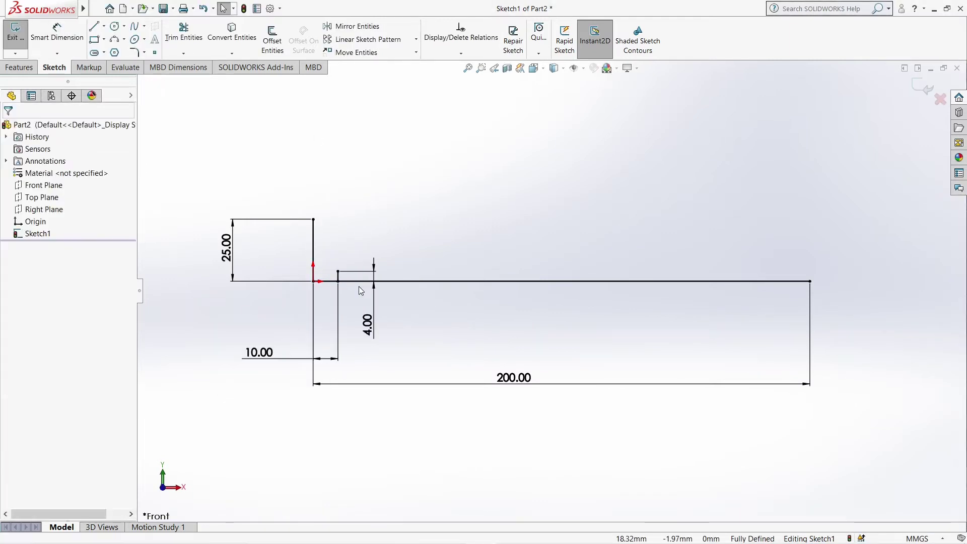
- Sketch a horizontal line about 80 mm long from the small step's top, drop it vertically to the baseline, and continue to the baseline's midpoint
{"action": "key", "text": "l"}
{"action": "left_click", "coordinate": [338, 271]}
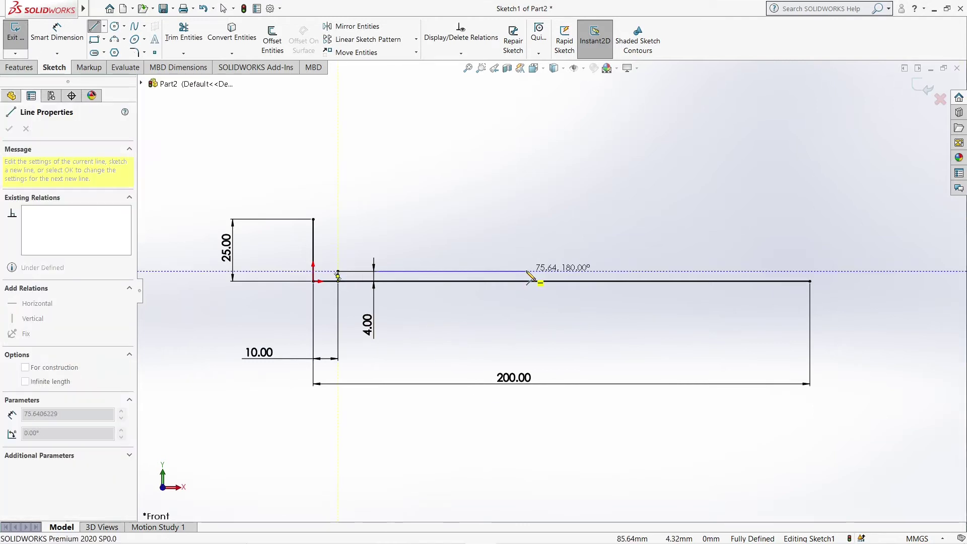
{"action": "left_click", "coordinate": [537, 271]}
{"action": "key", "text": "Escape"}
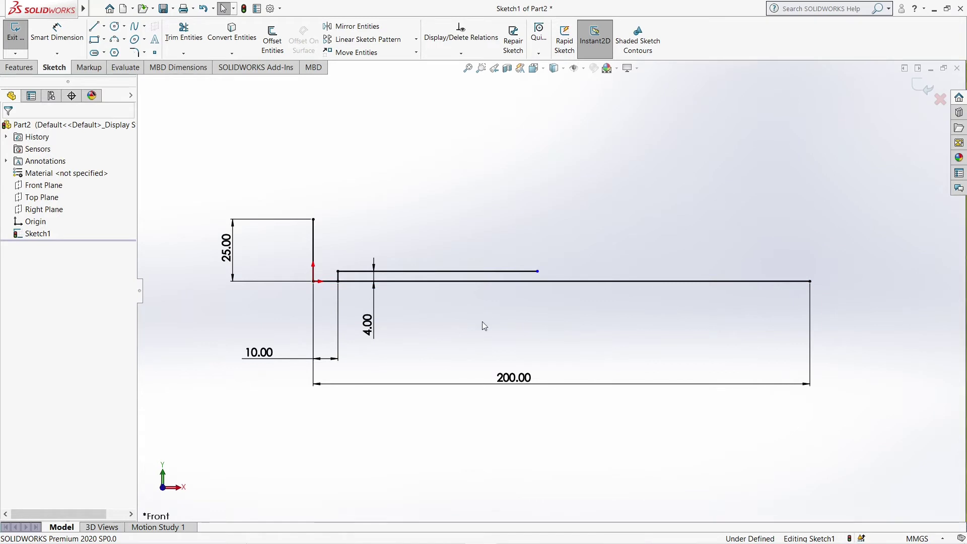
{"action": "key", "text": "l"}
{"action": "left_click", "coordinate": [537, 271]}
{"action": "left_click", "coordinate": [537, 281]}
{"action": "key", "text": "Escape"}
{"action": "key", "text": "d"}
{"action": "key", "text": "Escape"}
- Delete the 200 mm horizontal baseline, confirming the removal of its associated dimension
{"action": "left_click", "coordinate": [603, 284]}
{"action": "key", "text": "Delete"}
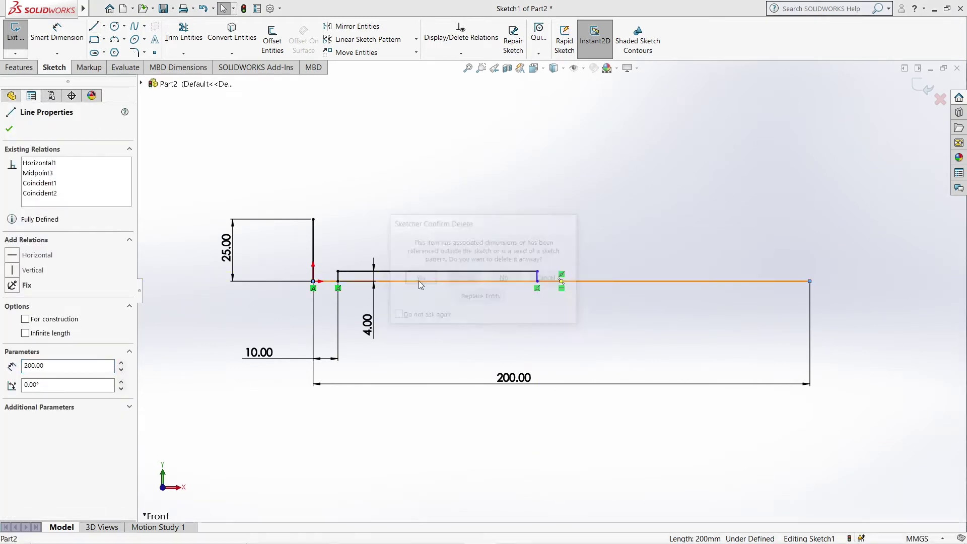
{"action": "left_click", "coordinate": [420, 280]}
- Dimension the short horizontal line at the foot of the right-hand step to 6 mm
{"action": "key", "text": "d"}
{"action": "left_click", "coordinate": [547, 281]}
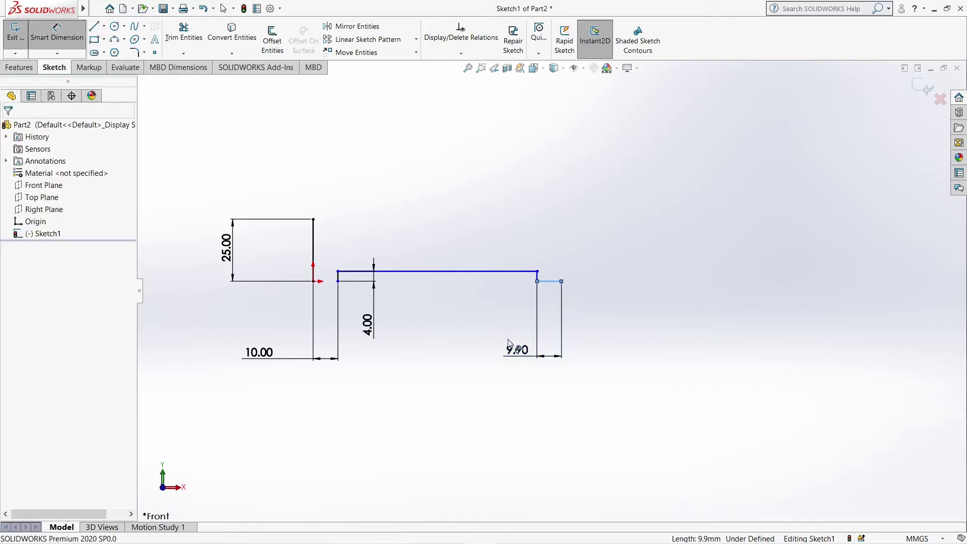
{"action": "left_click", "coordinate": [513, 350]}
{"action": "type", "text": "6"}
{"action": "key", "text": "Return"}
- Sketch a horizontal line from the origin to the foot of the left-hand step
{"action": "key", "text": "l"}
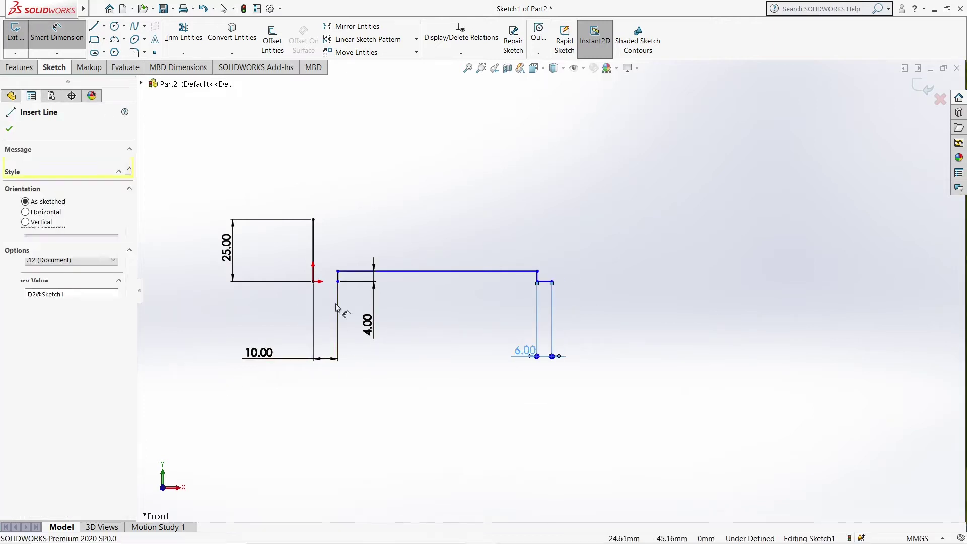
{"action": "left_click", "coordinate": [313, 280]}
{"action": "left_click", "coordinate": [337, 281]}
{"action": "key", "text": "Escape"}
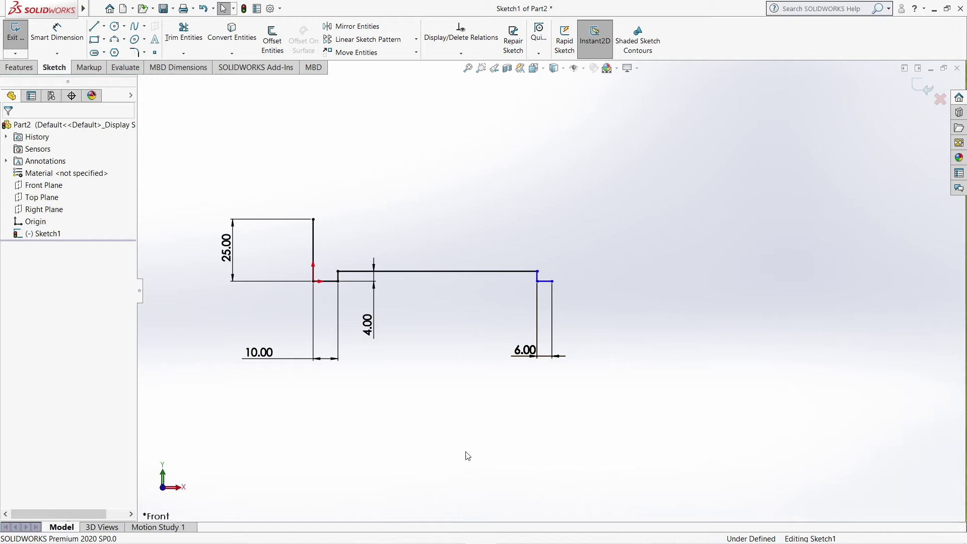
- Sketch a horizontal construction line from the origin to the end of the 6 mm segment and dimension it to 100 mm
{"action": "key", "text": "l"}
{"action": "left_click", "coordinate": [314, 281]}
{"action": "left_click", "coordinate": [552, 282]}
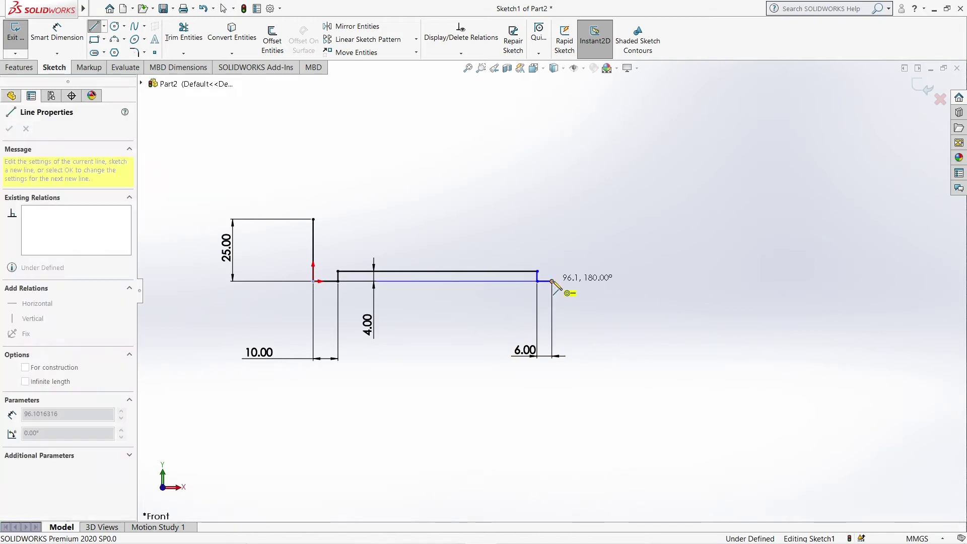
{"action": "key", "text": "Escape"}
{"action": "key", "text": "d"}
{"action": "left_click", "coordinate": [455, 443]}
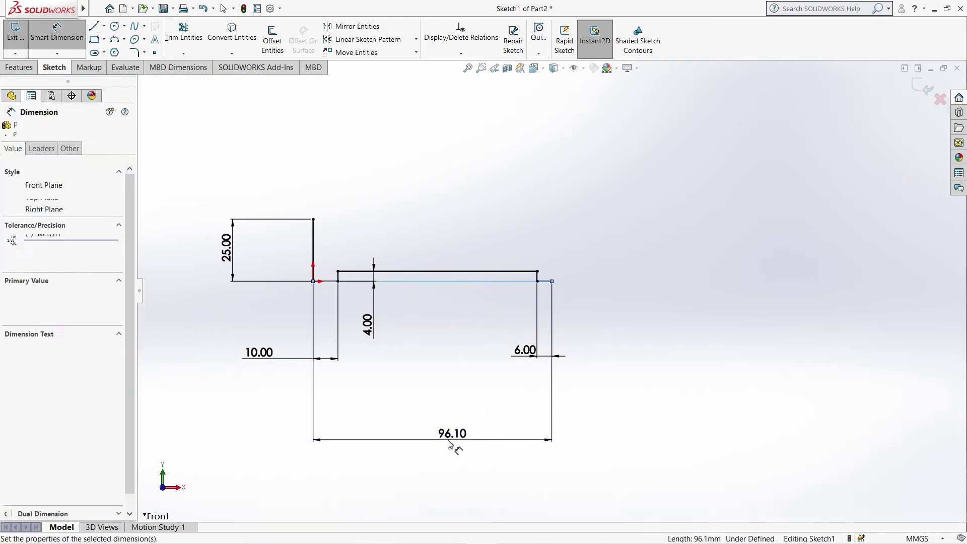
{"action": "type", "text": "100"}
{"action": "key", "text": "Return"}
{"action": "key", "text": "Escape"}
{"action": "right_click", "coordinate": [437, 281]}
{"action": "left_click", "coordinate": [464, 262]}
- Delete the 100 mm construction line together with its dimension
{"action": "left_click", "coordinate": [465, 282]}
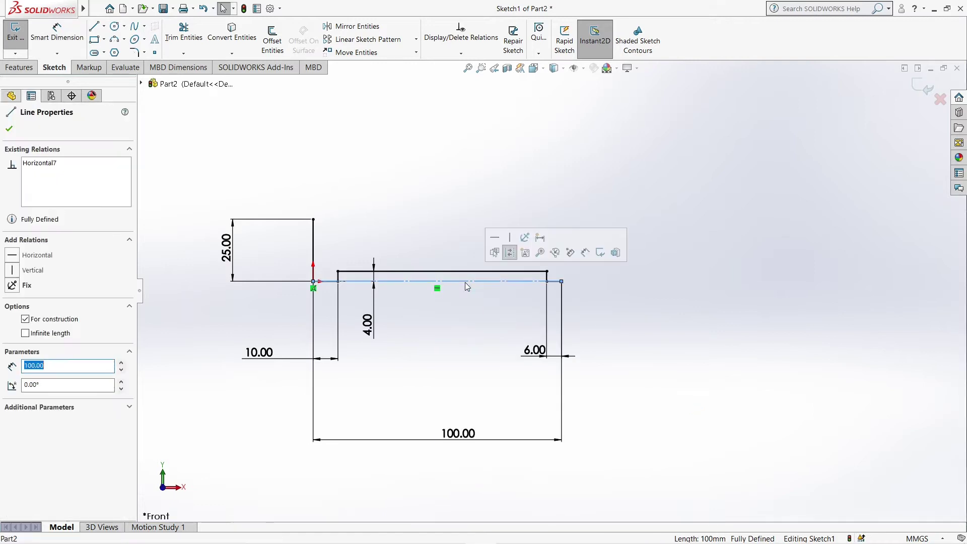
{"action": "key", "text": "Delete"}
{"action": "double_click", "coordinate": [458, 434]}
{"action": "key", "text": "Delete"}
{"action": "left_click", "coordinate": [535, 446]}
{"action": "key", "text": "Return"}
{"action": "left_click", "coordinate": [539, 441]}
{"action": "key", "text": "Delete"}
- Sketch a horizontal line from the origin past the profile, dimension it to 200 mm, and make it construction geometry
{"action": "left_click", "coordinate": [94, 26]}
{"action": "left_click", "coordinate": [313, 281]}
{"action": "left_click", "coordinate": [870, 280]}
{"action": "right_click_drag", "start_coordinate": [680, 341], "coordinate": [670, 302]}
{"action": "left_click", "coordinate": [657, 285]}
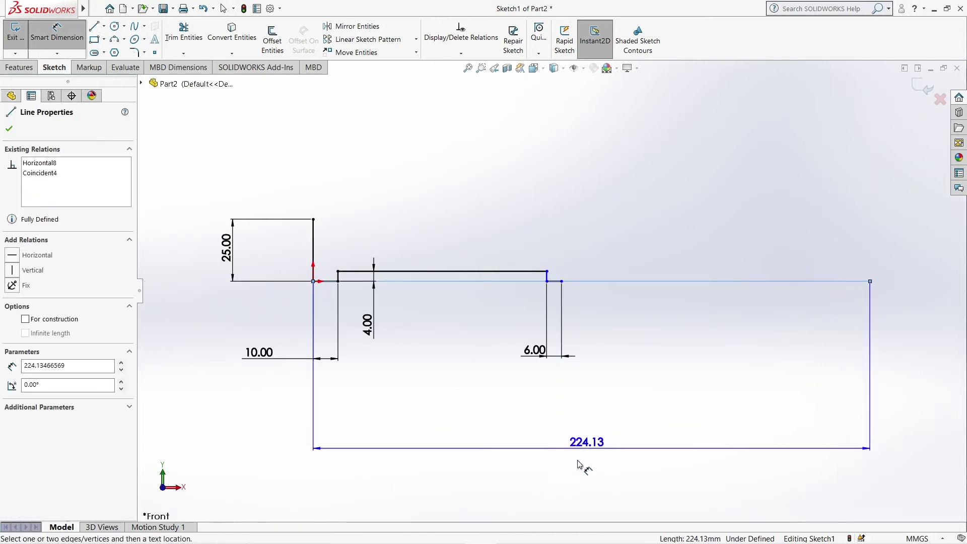
{"action": "left_click", "coordinate": [574, 456]}
{"action": "type", "text": "200"}
{"action": "key", "text": "Return"}
{"action": "key", "text": "Escape"}
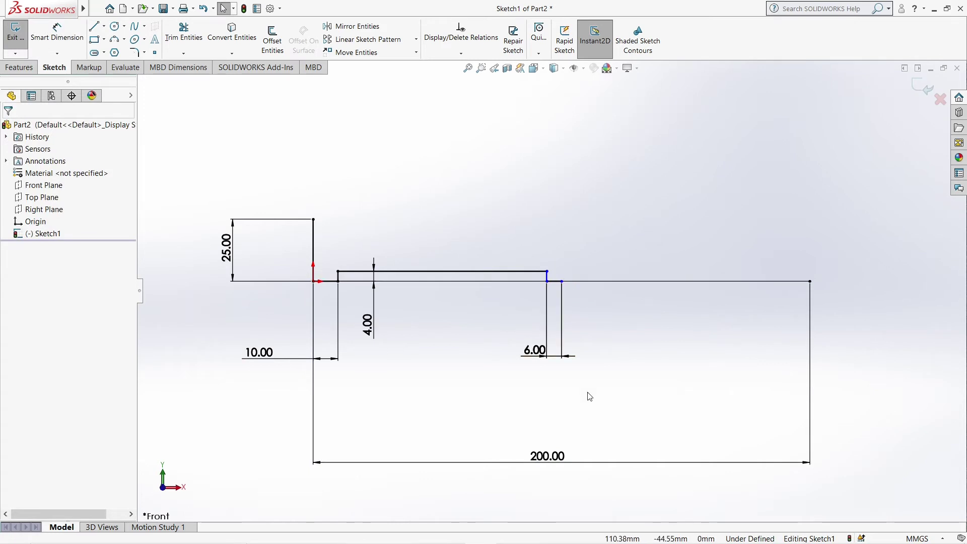
{"action": "right_click", "coordinate": [484, 280]}
{"action": "left_click", "coordinate": [502, 262]}
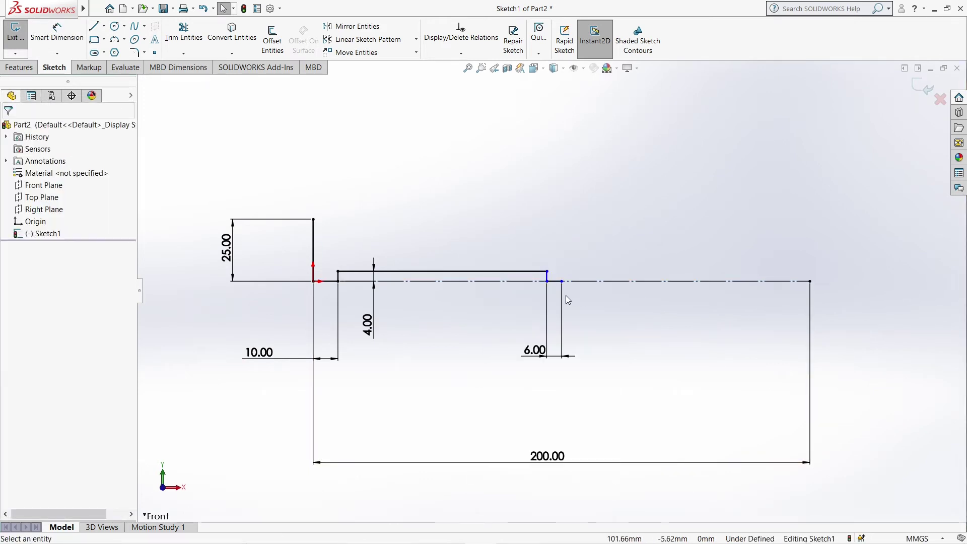
- Dimension the horizontal distance between the two vertical step lines
{"action": "scroll", "coordinate": [566, 295], "scroll_direction": "down", "scroll_amount": 3}
{"action": "left_click", "coordinate": [539, 272]}
{"action": "left_click", "coordinate": [173, 269], "text": "ctrl"}
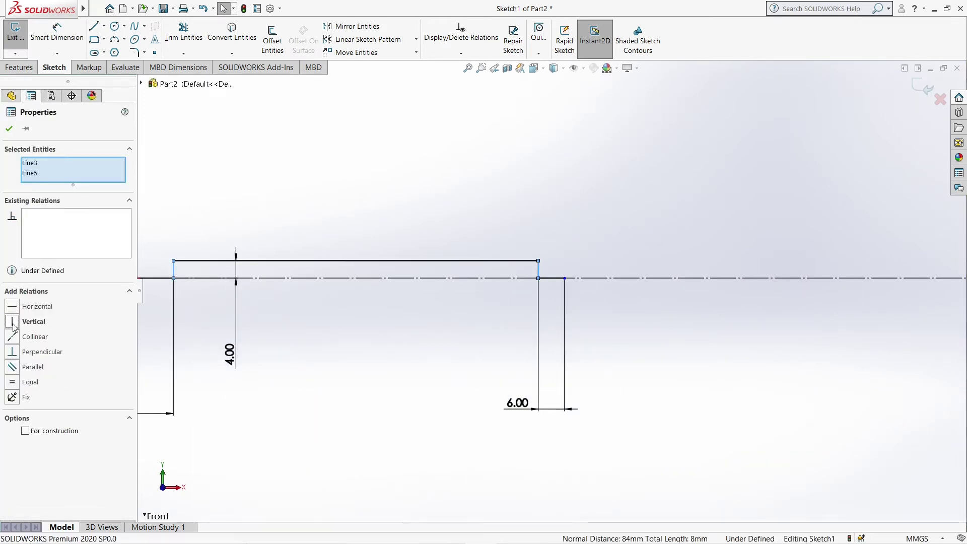
{"action": "left_click", "coordinate": [384, 367]}
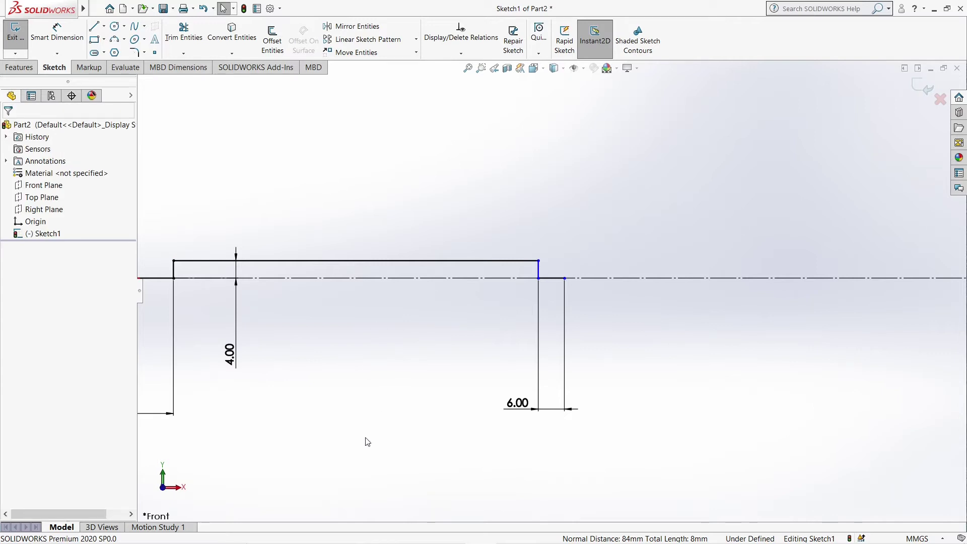
{"action": "right_click_drag", "start_coordinate": [346, 416], "coordinate": [349, 347]}
{"action": "left_click", "coordinate": [352, 260]}
{"action": "left_click", "coordinate": [352, 482]}
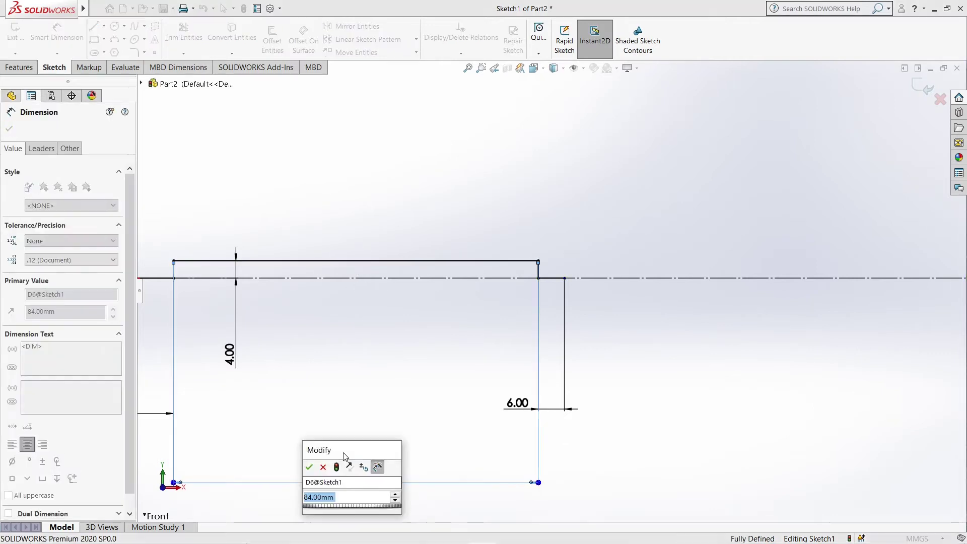
{"action": "key", "text": "Return"}
{"action": "key", "text": "Escape"}
- Sketch a short vertical line downward from the midpoint of the 200 mm construction line
{"action": "scroll", "coordinate": [425, 361], "scroll_direction": "up", "scroll_amount": 4}
{"action": "scroll", "coordinate": [426, 359], "scroll_direction": "down", "scroll_amount": 1}
{"action": "scroll", "coordinate": [633, 220], "scroll_direction": "up", "scroll_amount": 1}
{"action": "scroll", "coordinate": [633, 219], "scroll_direction": "down", "scroll_amount": 1}
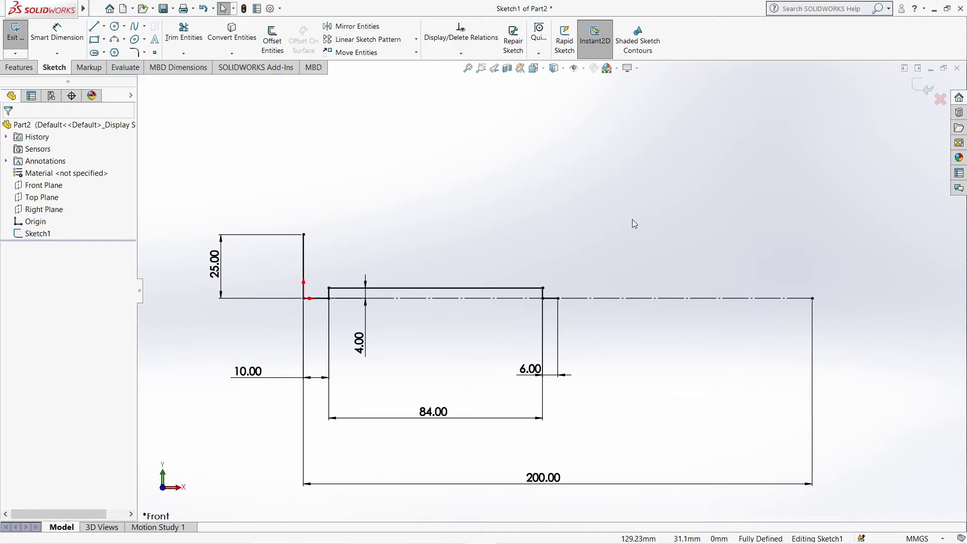
{"action": "left_click", "coordinate": [357, 27]}
{"action": "key", "text": "l"}
{"action": "left_click", "coordinate": [557, 298]}
{"action": "key", "text": "Escape"}
{"action": "left_click", "coordinate": [578, 296]}
{"action": "key", "text": "Escape"}
- Mirror the left-hand profile lines about the short vertical centre line and delete the 6 mm dimension
{"action": "left_click", "coordinate": [383, 27]}
{"action": "mouse_move", "coordinate": [245, 200]}
{"action": "left_mouse_down"}
{"action": "mouse_move", "coordinate": [395, 276]}
{"action": "mouse_move", "coordinate": [563, 314]}
{"action": "left_mouse_up"}
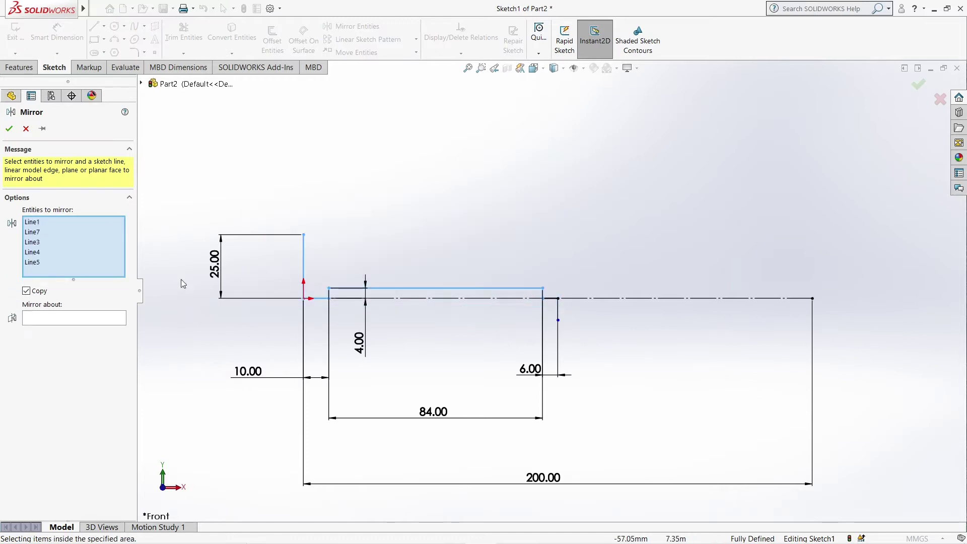
{"action": "left_click", "coordinate": [552, 299]}
{"action": "left_click", "coordinate": [557, 309]}
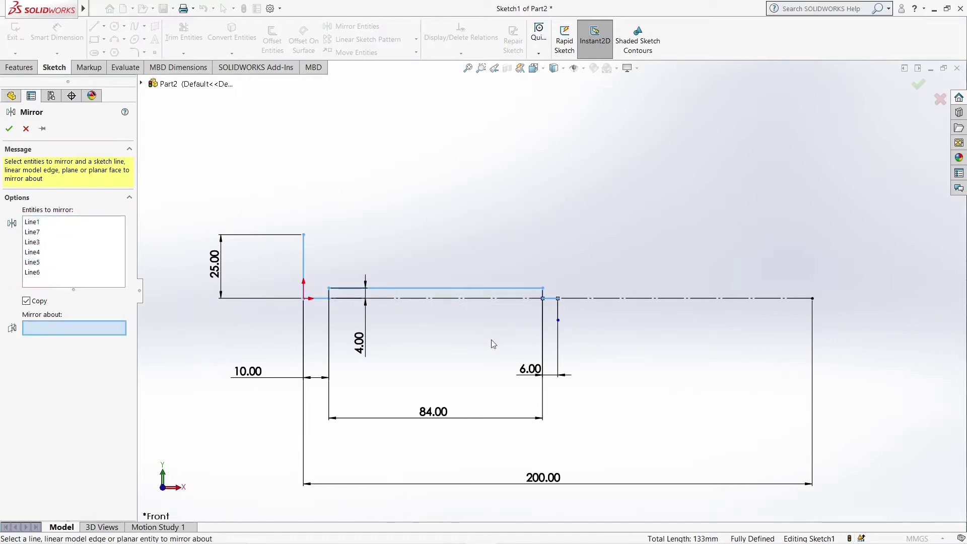
{"action": "left_click", "coordinate": [9, 129]}
{"action": "left_click", "coordinate": [524, 379]}
{"action": "key", "text": "Delete"}
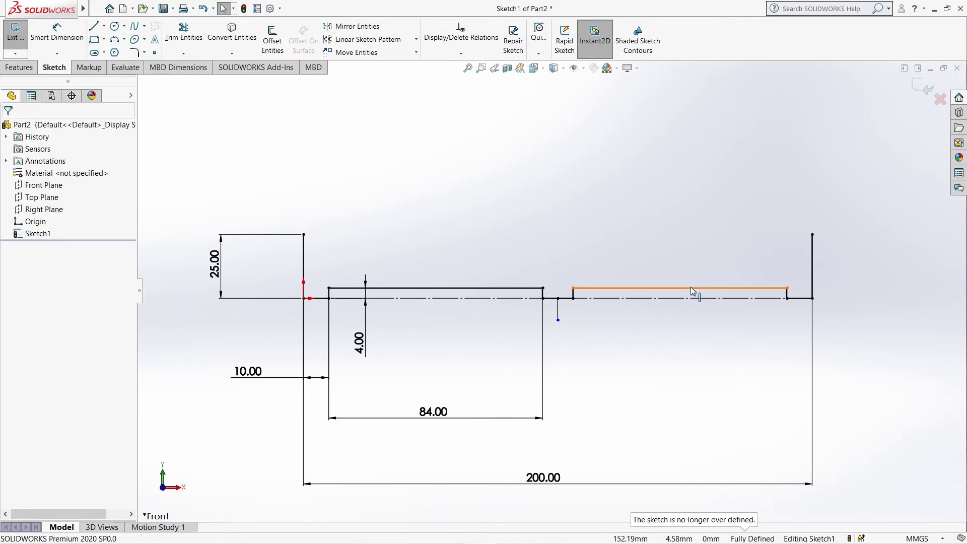
{"action": "left_click", "coordinate": [564, 299]}
{"action": "right_click_drag", "start_coordinate": [587, 370], "coordinate": [586, 337]}
{"action": "left_click", "coordinate": [559, 299]}
{"action": "left_click", "coordinate": [567, 298]}
{"action": "left_click", "coordinate": [574, 354]}
{"action": "key", "text": "Escape"}
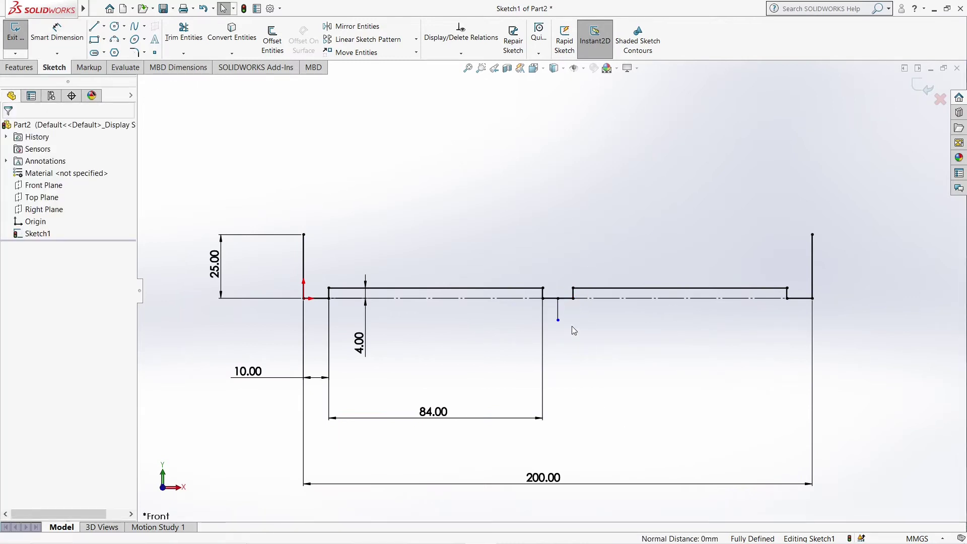
{"action": "right_click_drag", "start_coordinate": [572, 330], "coordinate": [572, 297]}
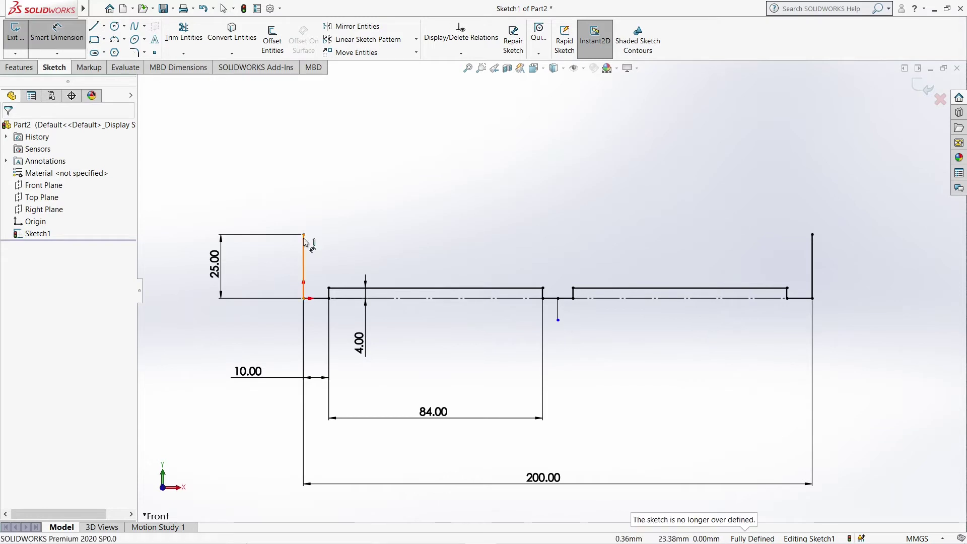
{"action": "right_click_drag", "start_coordinate": [394, 242], "coordinate": [451, 181]}
{"action": "left_click", "coordinate": [303, 234]}
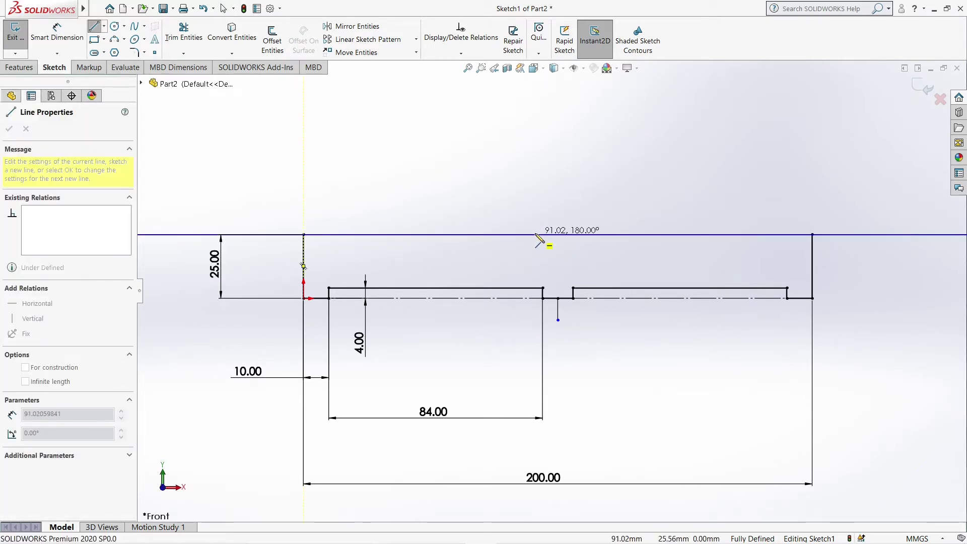
{"action": "key", "text": "Escape"}
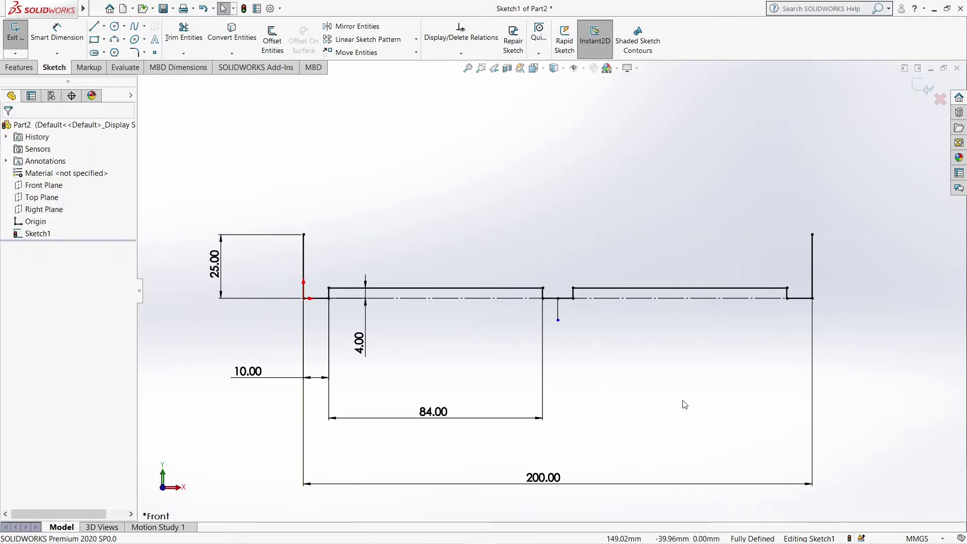
- Sketch a vertical line from the baseline's midpoint up to the side edges' top level, followed by a horizontal line about 21 mm to the left
{"action": "key", "text": "l"}
{"action": "left_click", "coordinate": [558, 299]}
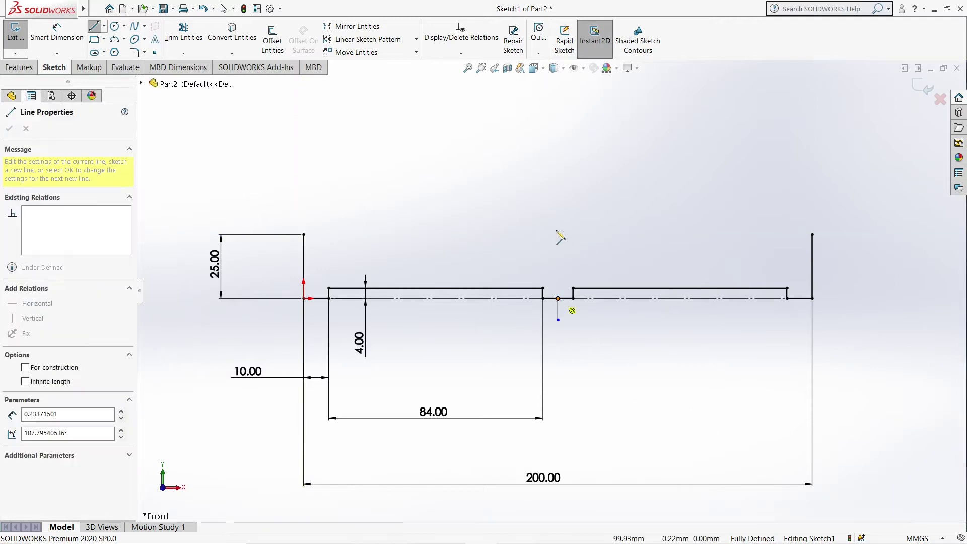
{"action": "left_click", "coordinate": [558, 234]}
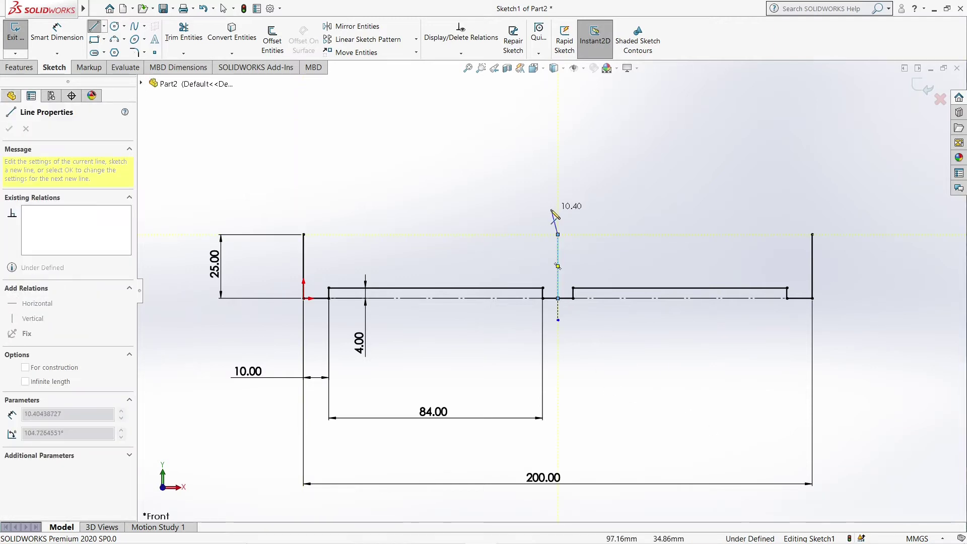
{"action": "left_click", "coordinate": [505, 236]}
- Dimension the new upper horizontal line to 19 mm
{"action": "right_click_drag", "start_coordinate": [506, 237], "coordinate": [518, 216]}
{"action": "left_click", "coordinate": [527, 235]}
{"action": "left_click", "coordinate": [587, 368]}
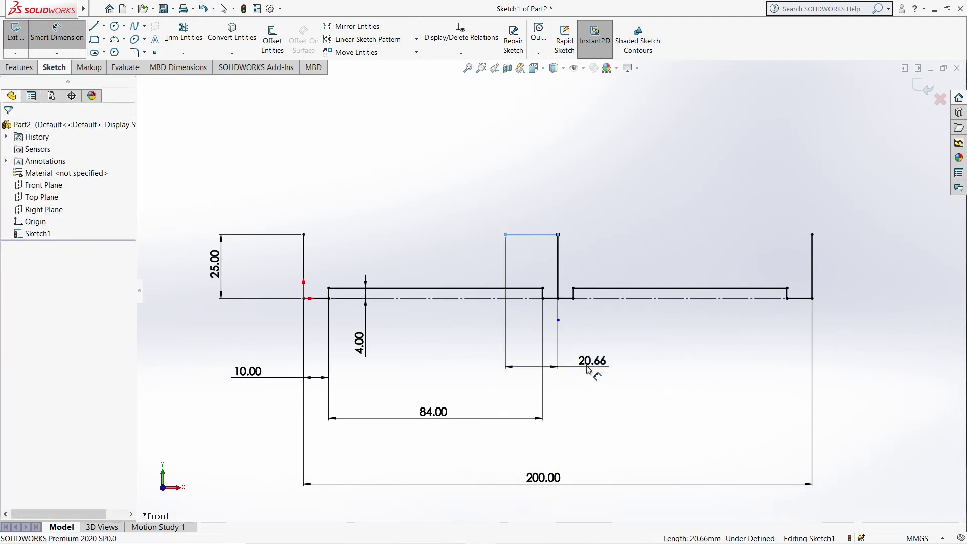
{"action": "type", "text": "19"}
{"action": "key", "text": "Return"}
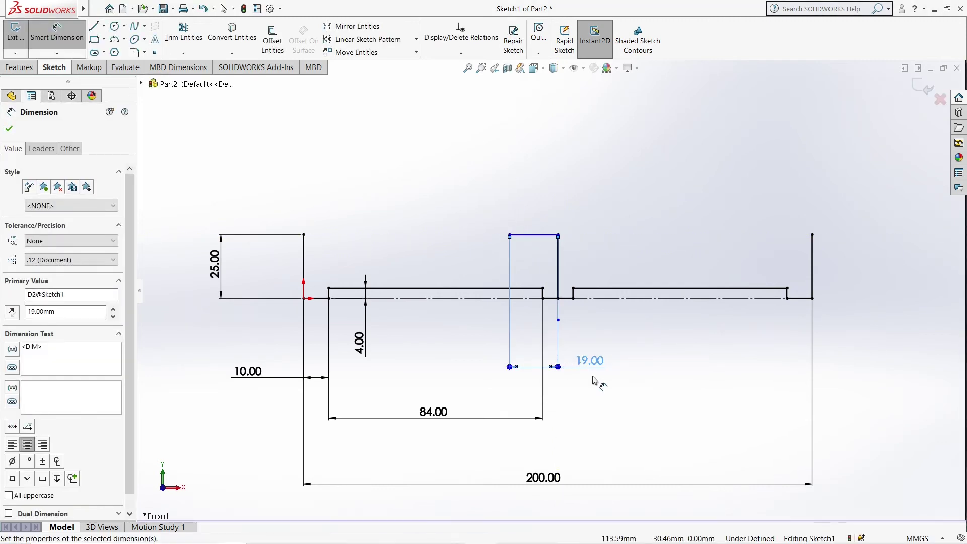
- Sketch a vertical line upward from the left end of the 19 mm line and dimension its length to 51 mm
{"action": "right_click_drag", "start_coordinate": [662, 369], "coordinate": [624, 352]}
{"action": "left_click", "coordinate": [509, 235]}
{"action": "left_click", "coordinate": [510, 115]}
{"action": "right_click_drag", "start_coordinate": [634, 202], "coordinate": [541, 33]}
{"action": "left_click", "coordinate": [510, 171]}
{"action": "left_click", "coordinate": [510, 171]}
{"action": "left_click", "coordinate": [660, 129]}
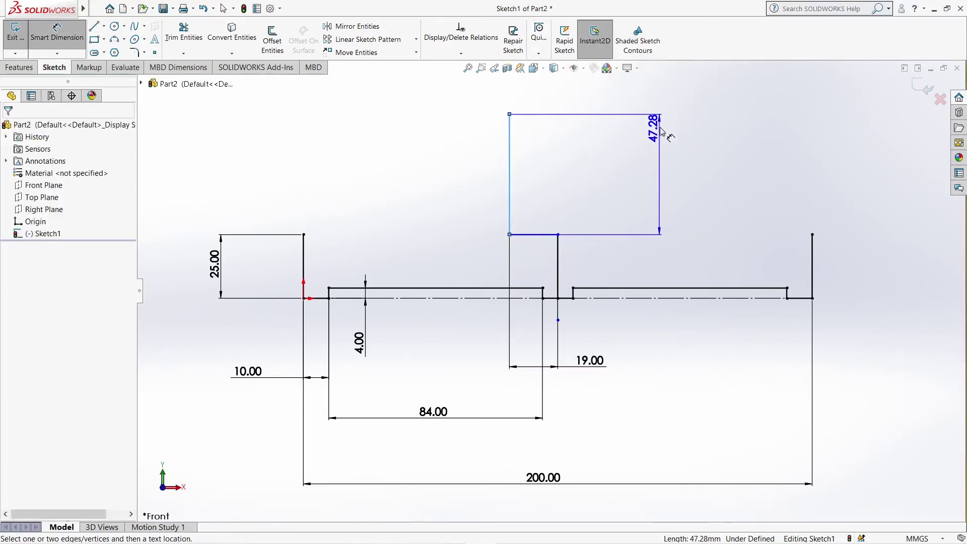
{"action": "type", "text": "51"}
{"action": "key", "text": "Return"}
- Sketch a horizontal line leftward from the top of the 51 mm line and dimension it to 13 mm
{"action": "right_click_drag", "start_coordinate": [662, 132], "coordinate": [617, 120]}
{"action": "left_click", "coordinate": [509, 106]}
{"action": "left_click", "coordinate": [466, 106]}
{"action": "right_click_drag", "start_coordinate": [482, 202], "coordinate": [480, 151]}
{"action": "left_click", "coordinate": [478, 105]}
{"action": "left_click", "coordinate": [474, 155]}
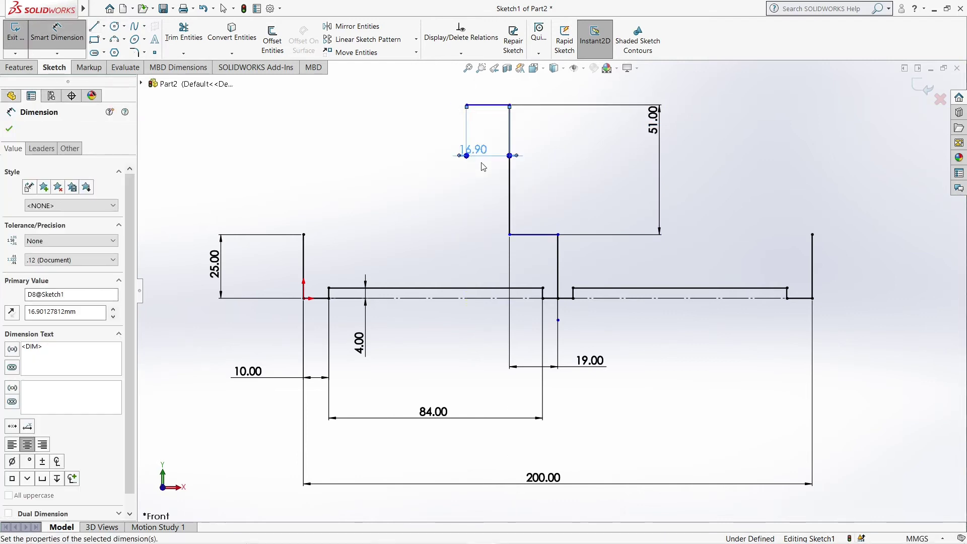
- Sketch a vertical line from the 13 mm line's left end down to the 25 mm level, continuing horizontally to the left edge's top
{"action": "right_click_drag", "start_coordinate": [366, 123], "coordinate": [328, 121]}
{"action": "left_click", "coordinate": [476, 105]}
{"action": "left_click", "coordinate": [476, 234]}
{"action": "double_click", "coordinate": [304, 234]}
{"action": "key", "text": "Escape"}
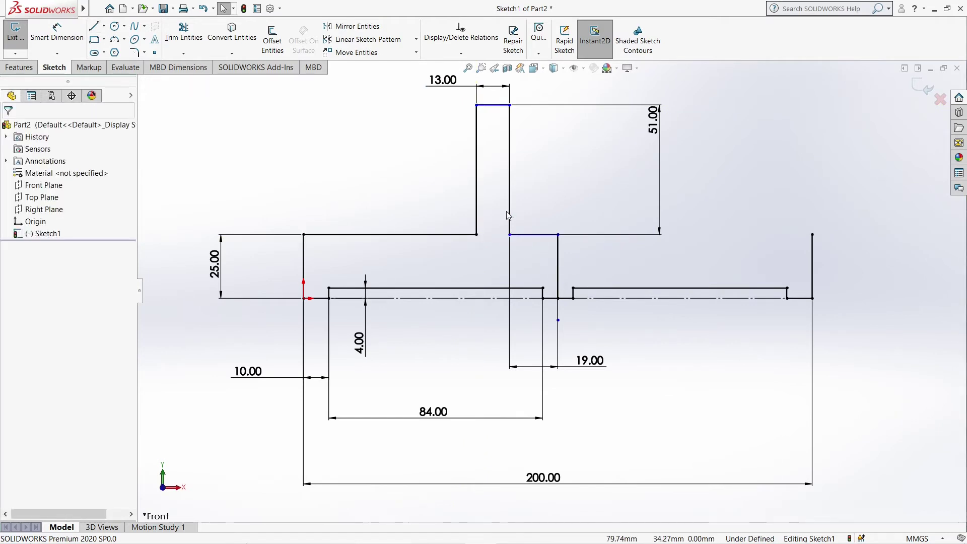
- Delete the 19 mm horizontal line and the adjoining vertical line at the centre
{"action": "left_click", "coordinate": [534, 234]}
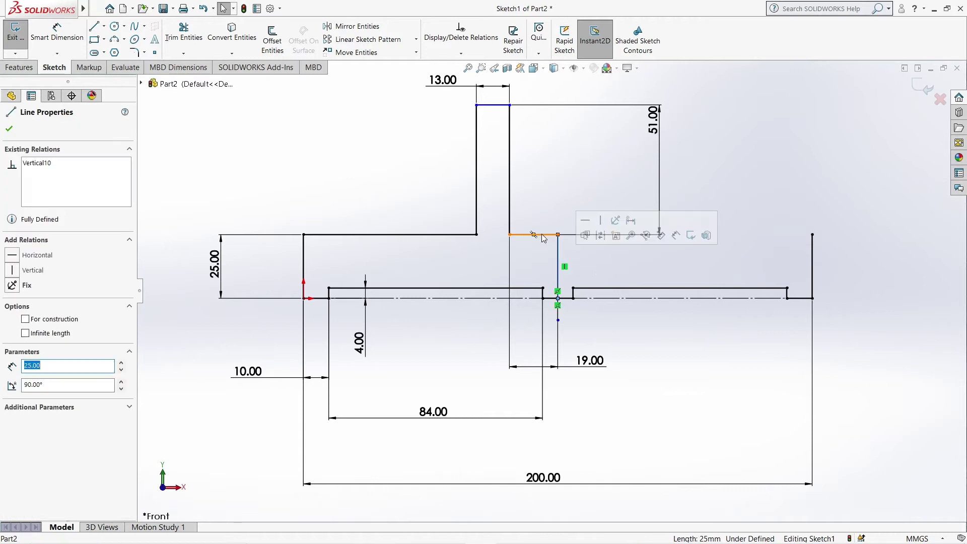
{"action": "left_click", "coordinate": [558, 267], "text": "ctrl"}
{"action": "key", "text": "Delete"}
- Set the length of the upright's right-hand vertical line to 32 mm
{"action": "double_click", "coordinate": [652, 120]}
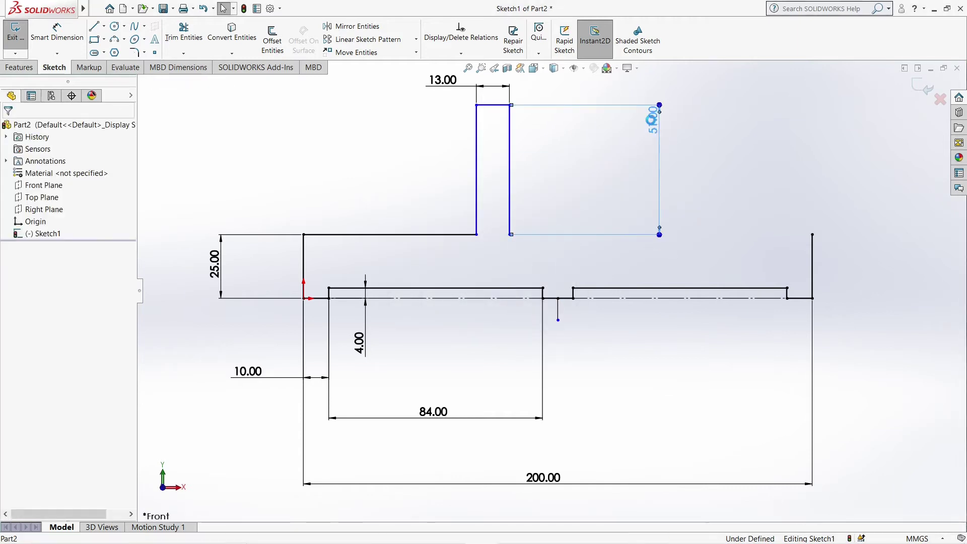
{"action": "type", "text": "32"}
{"action": "key", "text": "Return"}
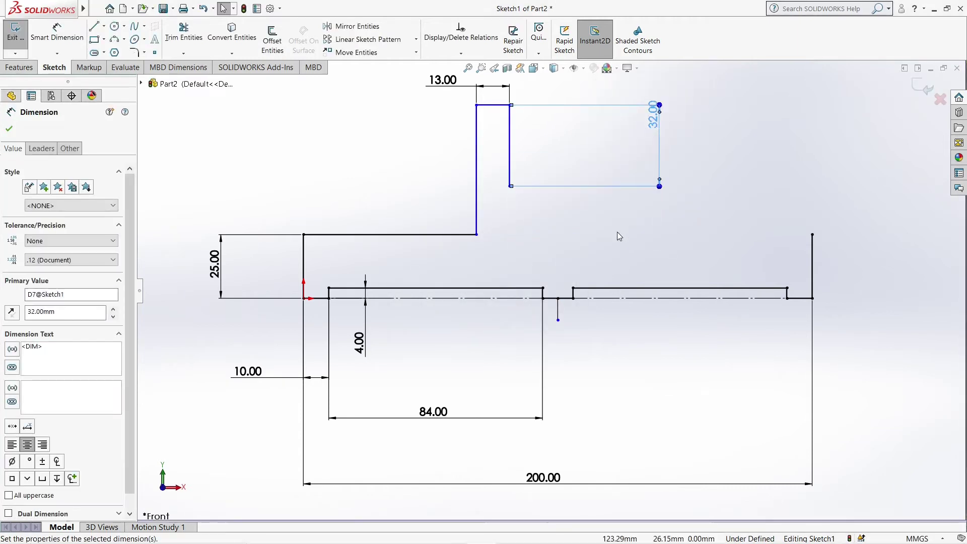
- Mirror the left ledge line and left upright's lines about the short vertical centre line, and move the 32 mm dimension clear of the profile
{"action": "key", "text": "Escape"}
{"action": "left_click", "coordinate": [352, 27]}
{"action": "left_click_drag", "start_coordinate": [507, 267], "coordinate": [335, 88]}
{"action": "left_click", "coordinate": [74, 308]}
{"action": "left_click", "coordinate": [558, 313]}
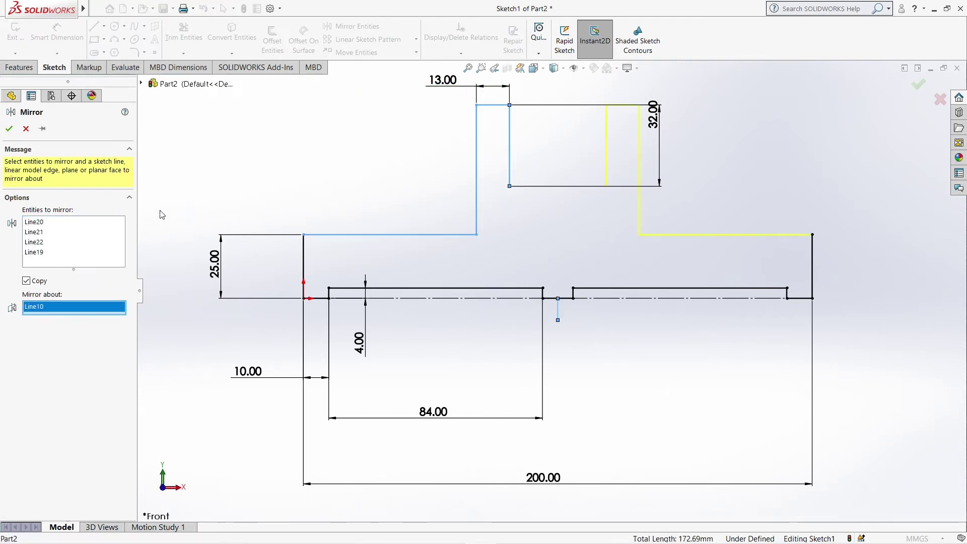
{"action": "left_click", "coordinate": [9, 129]}
{"action": "left_click_drag", "start_coordinate": [653, 114], "coordinate": [741, 95]}
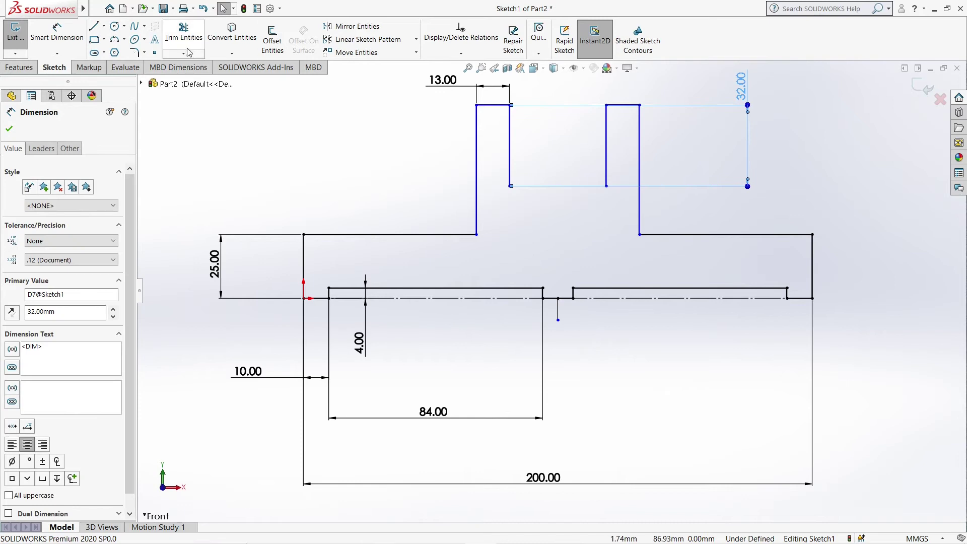
- Sketch a downward-bulging three-point arc joining the lower ends of the two inner vertical lines
{"action": "key", "text": "a"}
{"action": "left_click", "coordinate": [510, 186]}
{"action": "left_click", "coordinate": [606, 186]}
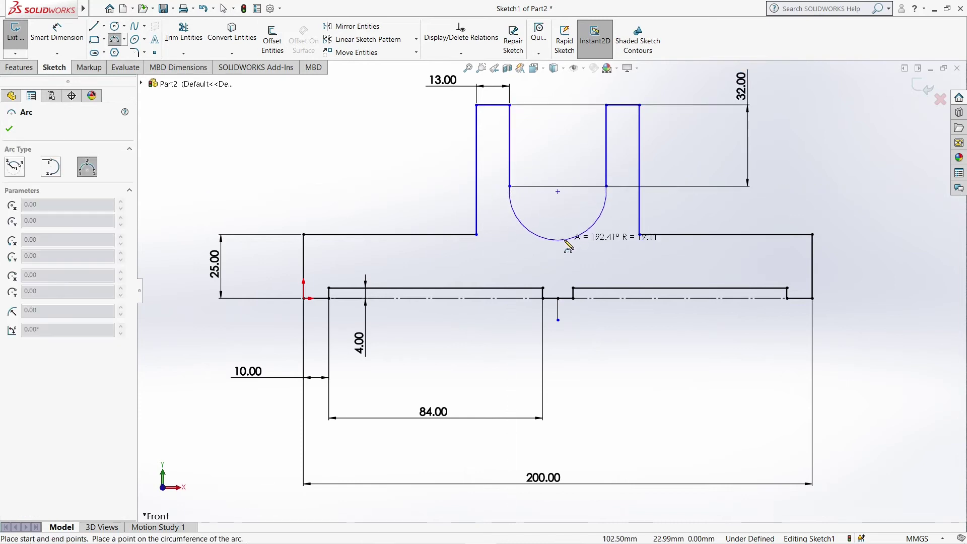
{"action": "left_click", "coordinate": [567, 244]}
- Dimension the arc's radius at 19 mm
{"action": "key", "text": "d"}
{"action": "left_click", "coordinate": [594, 221]}
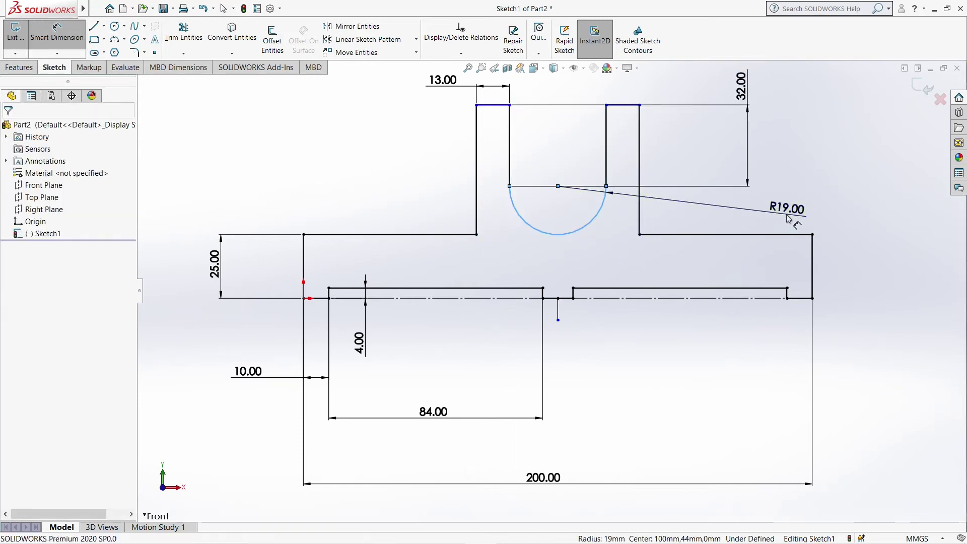
{"action": "left_click", "coordinate": [787, 215]}
{"action": "key", "text": "Return"}
{"action": "scroll", "coordinate": [563, 212], "scroll_direction": "up", "scroll_amount": 2}
{"action": "scroll", "coordinate": [537, 143], "scroll_direction": "down", "scroll_amount": 2}
{"action": "key", "text": "Escape"}
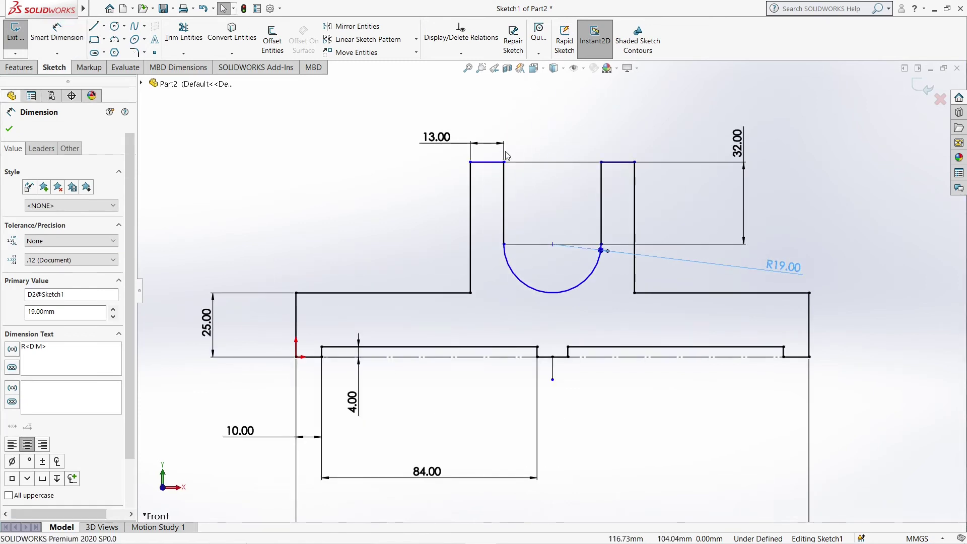
{"action": "left_click", "coordinate": [600, 162]}
{"action": "key", "text": "d"}
{"action": "left_click", "coordinate": [503, 162]}
{"action": "left_click", "coordinate": [554, 125]}
{"action": "left_click", "coordinate": [554, 292]}
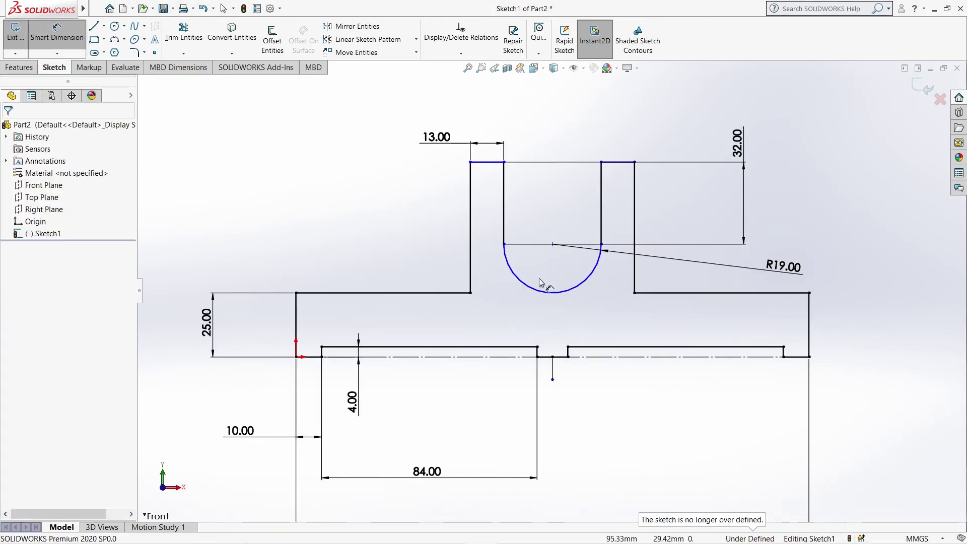
- Dimension the left upright's outer vertical line at 51 mm
{"action": "left_click", "coordinate": [470, 212]}
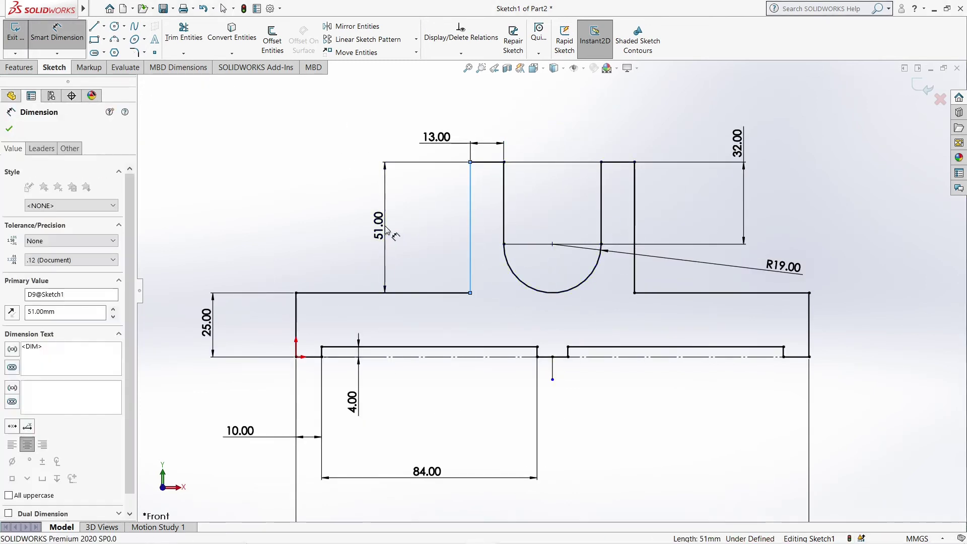
{"action": "left_click", "coordinate": [385, 226]}
{"action": "key", "text": "Return"}
{"action": "key", "text": "Escape"}
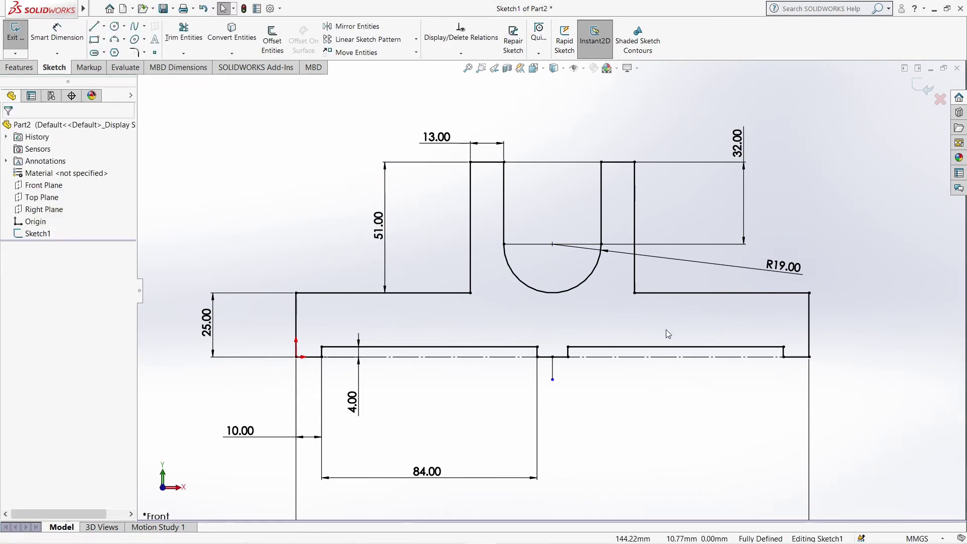
- Extrude the finished profile as a blind boss to a depth of 54 mm
{"action": "key", "text": "f"}
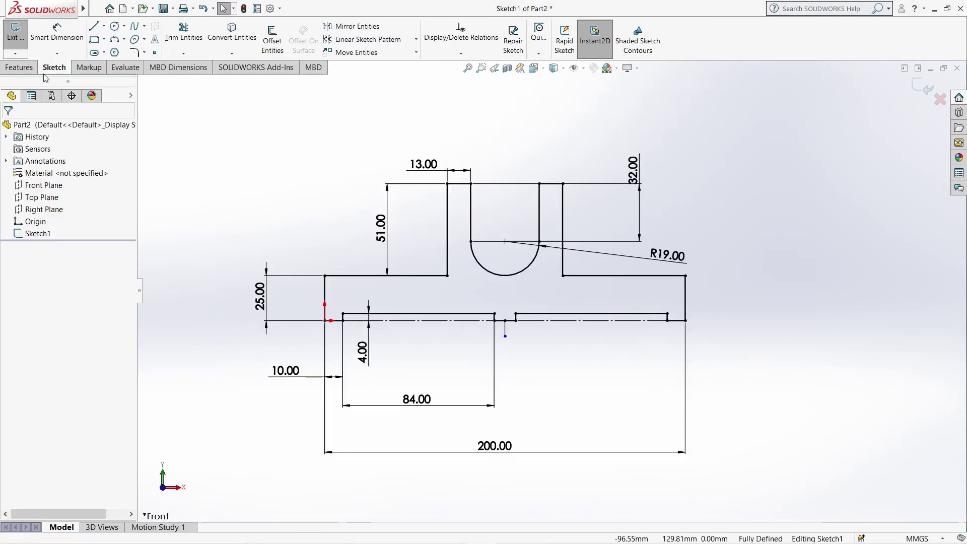
{"action": "left_click", "coordinate": [19, 67]}
{"action": "left_click", "coordinate": [20, 35]}
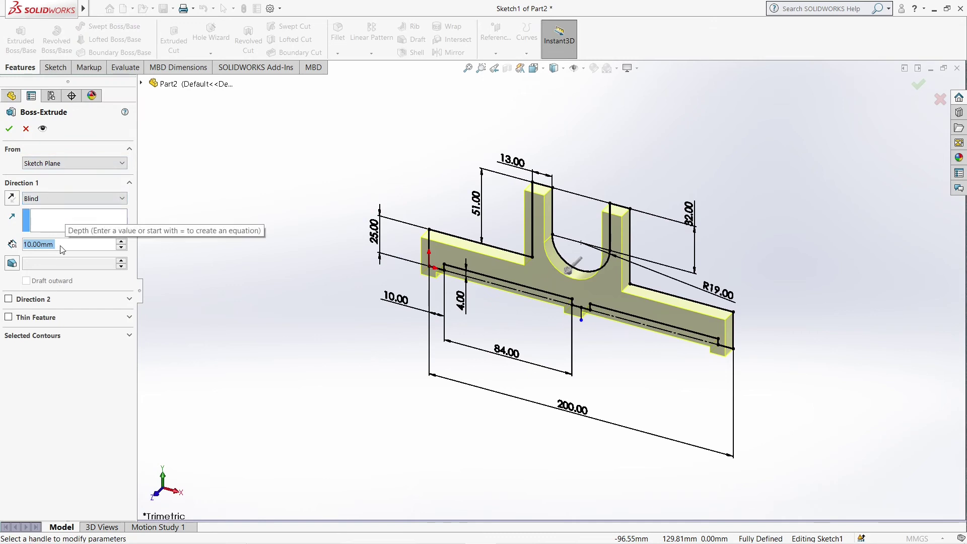
{"action": "type", "text": "54"}
{"action": "key", "text": "Return"}
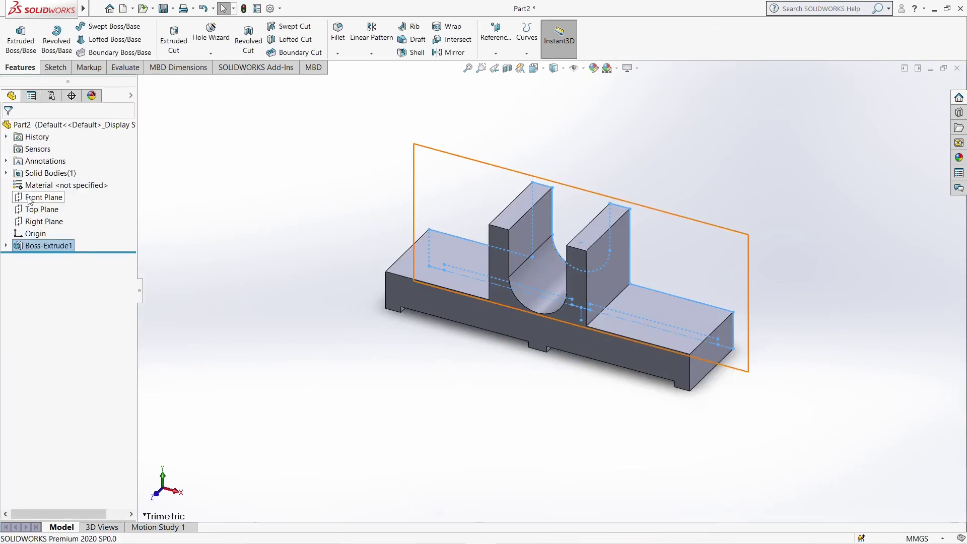
- Edit the boss extrusion so its end condition is Mid Plane
{"action": "right_click", "coordinate": [39, 245]}
{"action": "left_click", "coordinate": [45, 213]}
{"action": "left_click", "coordinate": [75, 197]}
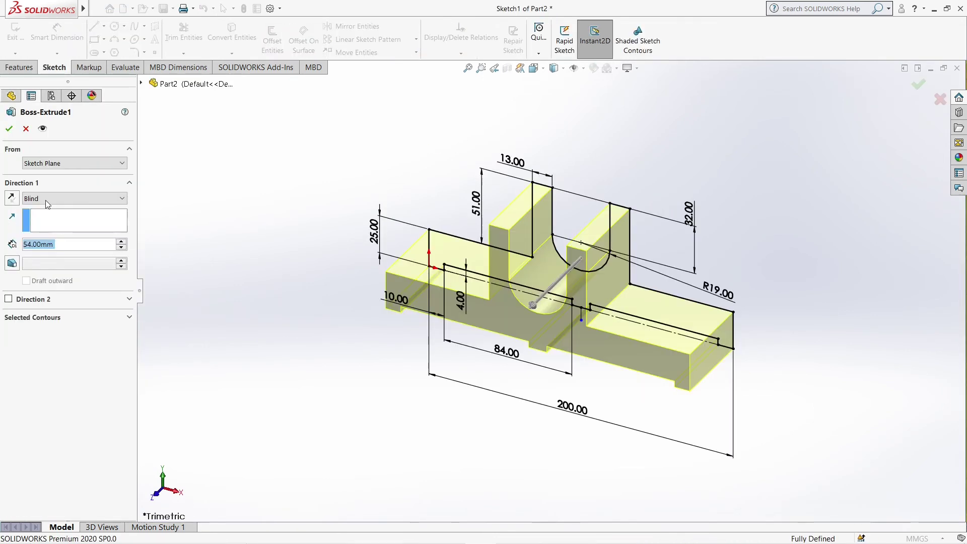
{"action": "left_click", "coordinate": [48, 253]}
{"action": "key", "text": "Return"}
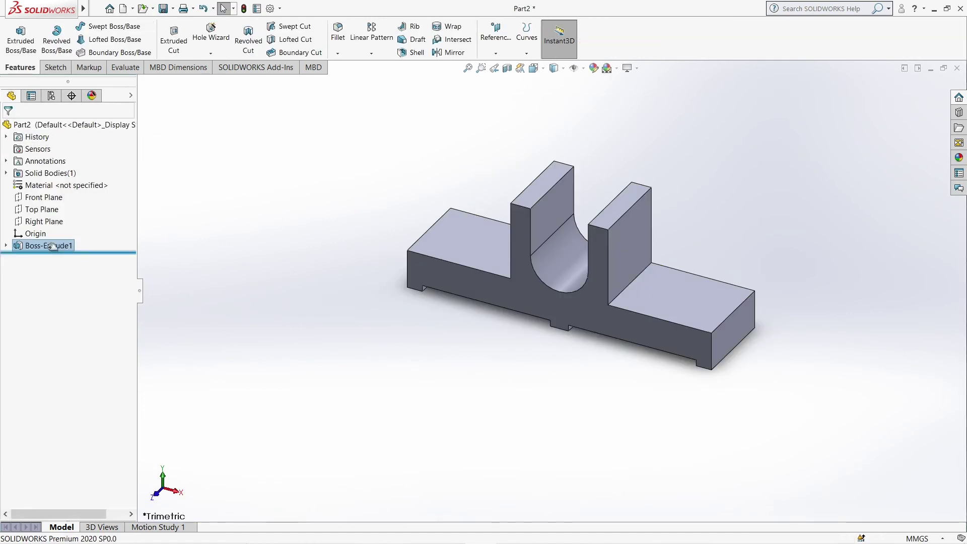
- Start a sketch on the right ledge's upper face and draw a centre rectangle about 32 mm by 19 mm in its middle
{"action": "left_click", "coordinate": [653, 294]}
{"action": "left_click", "coordinate": [677, 280]}
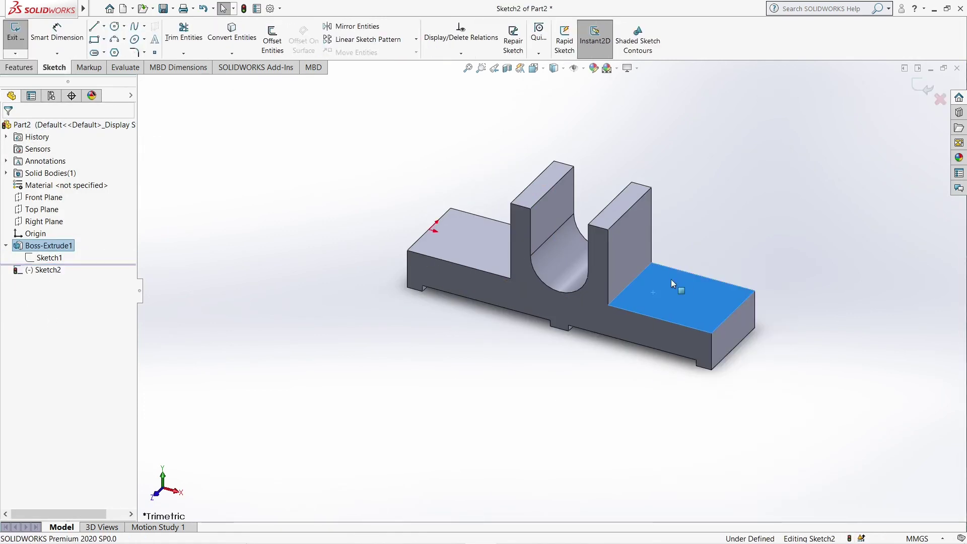
{"action": "left_click", "coordinate": [94, 39]}
{"action": "mouse_move", "coordinate": [750, 399]}
{"action": "middle_mouse_down"}
{"action": "mouse_move", "coordinate": [747, 384]}
{"action": "mouse_move", "coordinate": [756, 391]}
{"action": "mouse_move", "coordinate": [792, 335]}
{"action": "middle_mouse_up"}
{"action": "key", "text": "ctrl+8"}
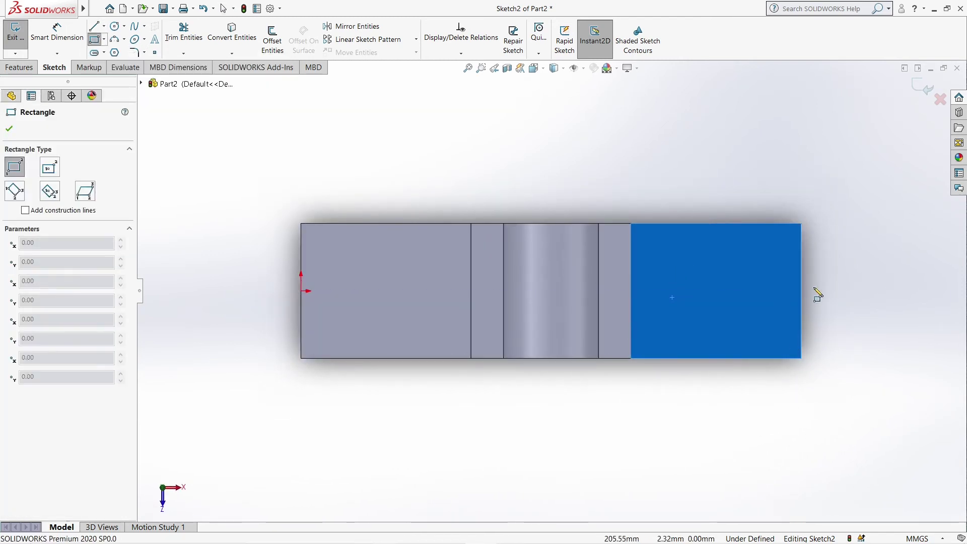
{"action": "left_click", "coordinate": [104, 40]}
{"action": "left_click", "coordinate": [128, 65]}
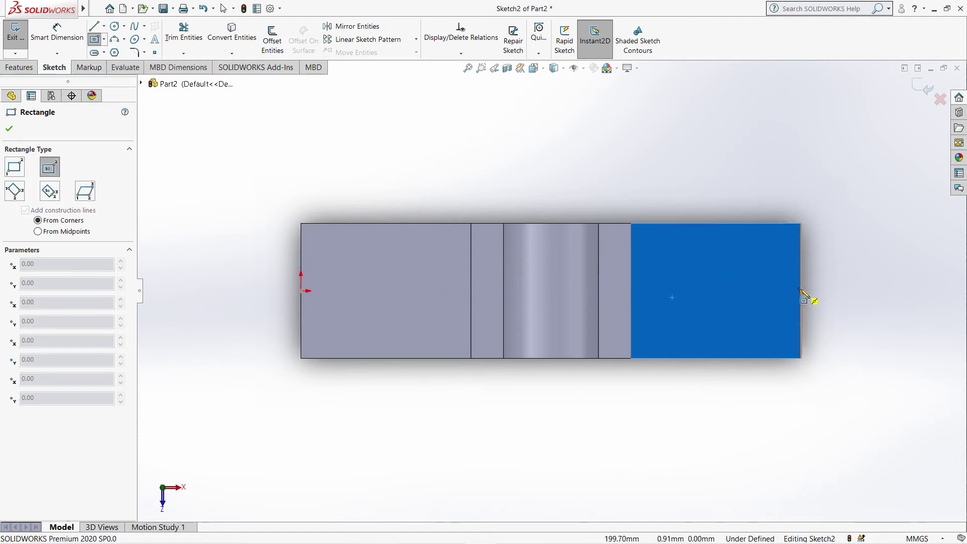
{"action": "left_click", "coordinate": [715, 291]}
{"action": "left_click", "coordinate": [756, 313]}
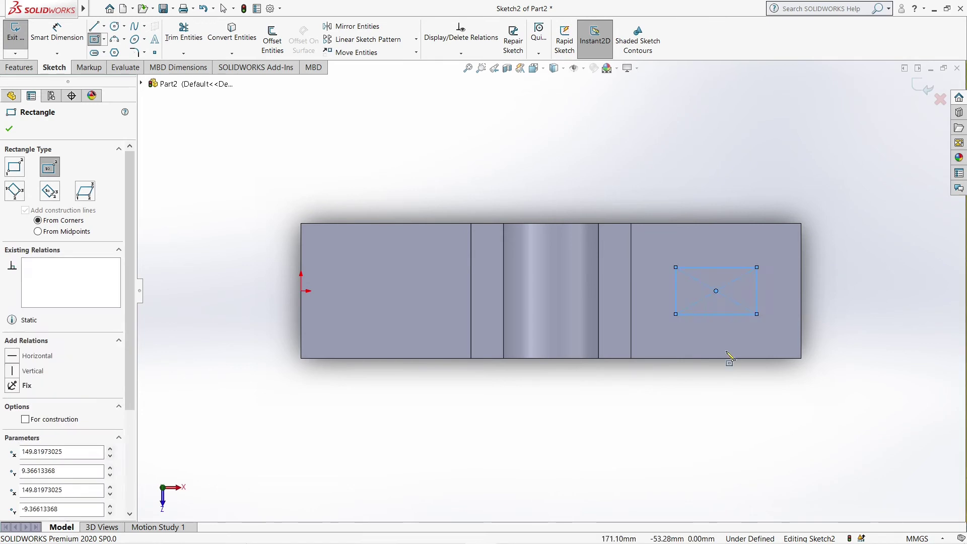
- Dimension the rectangle to 32 mm wide and 22 mm high
{"action": "right_click_drag", "start_coordinate": [729, 424], "coordinate": [728, 375]}
{"action": "left_click", "coordinate": [715, 267]}
{"action": "left_click", "coordinate": [714, 192]}
{"action": "type", "text": "32"}
{"action": "key", "text": "Return"}
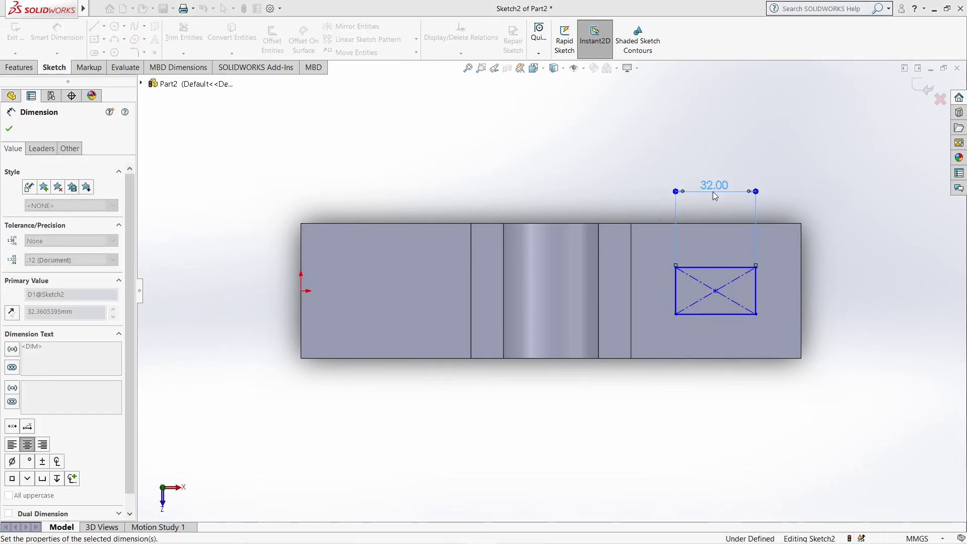
{"action": "left_click", "coordinate": [756, 300]}
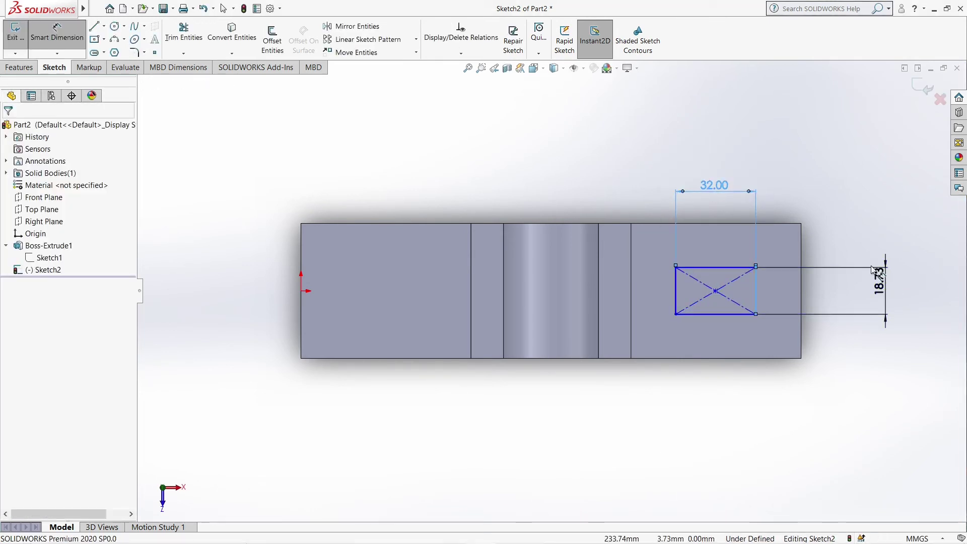
{"action": "key", "text": "Escape"}
- Centre the rectangle on the ledge with a horizontal relation to the right edge's midpoint and a vertical relation to the back edge's midpoint
{"action": "left_click", "coordinate": [716, 295]}
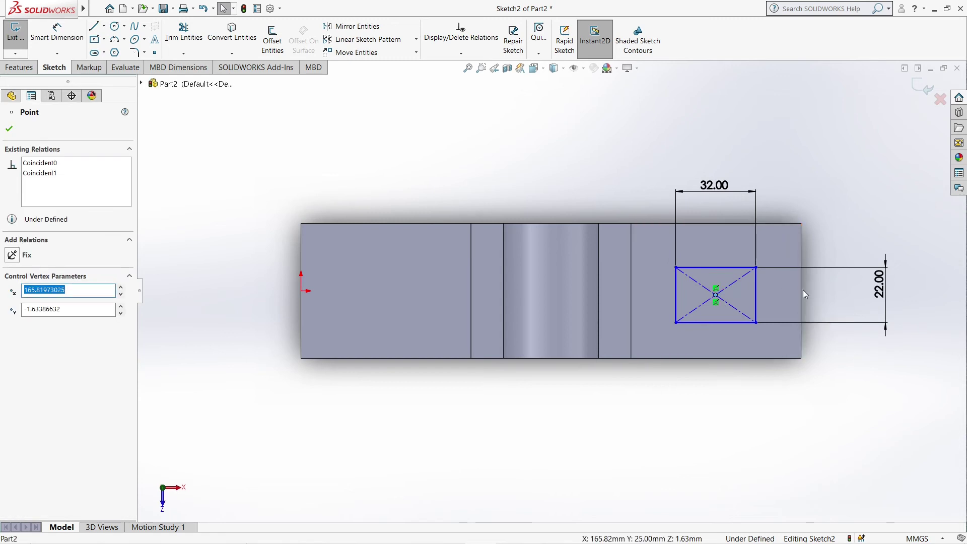
{"action": "left_click", "coordinate": [800, 291], "text": "ctrl"}
{"action": "left_click", "coordinate": [12, 307]}
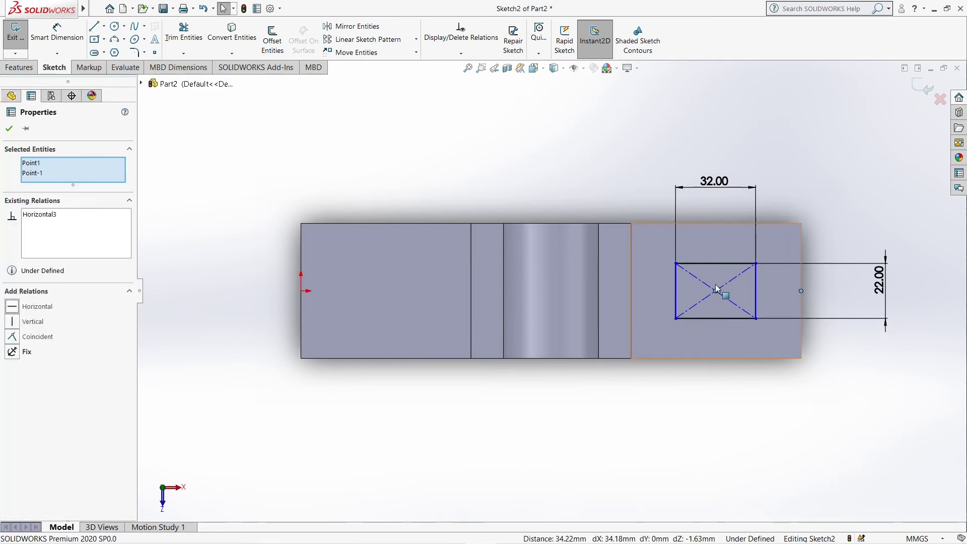
{"action": "left_click", "coordinate": [716, 264]}
{"action": "key", "text": "Escape"}
{"action": "left_click", "coordinate": [716, 264]}
{"action": "left_click", "coordinate": [716, 224], "text": "ctrl"}
{"action": "left_click", "coordinate": [12, 321]}
{"action": "left_click", "coordinate": [658, 449]}
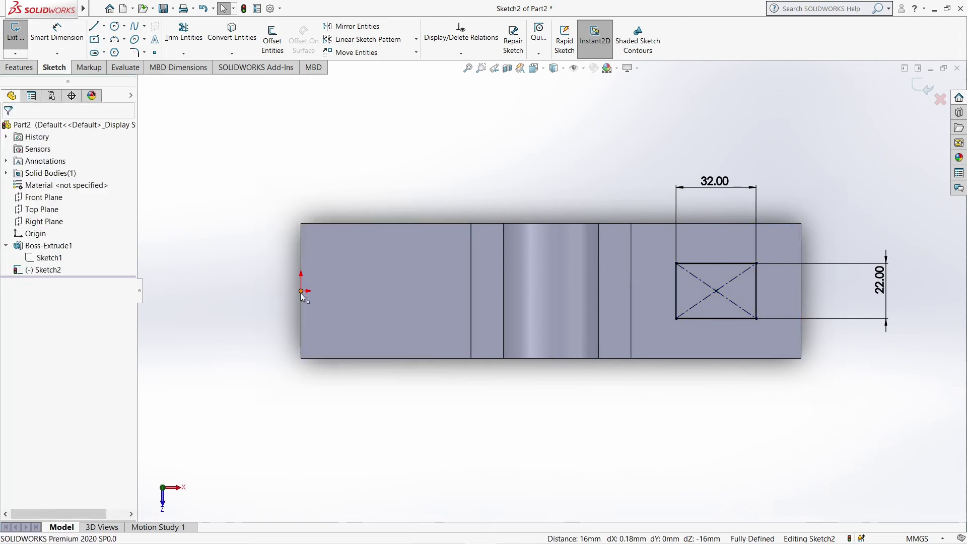
- Draw a second centre rectangle, about 28 mm by 18 mm, in the middle of the left ledge
{"action": "left_click", "coordinate": [94, 40]}
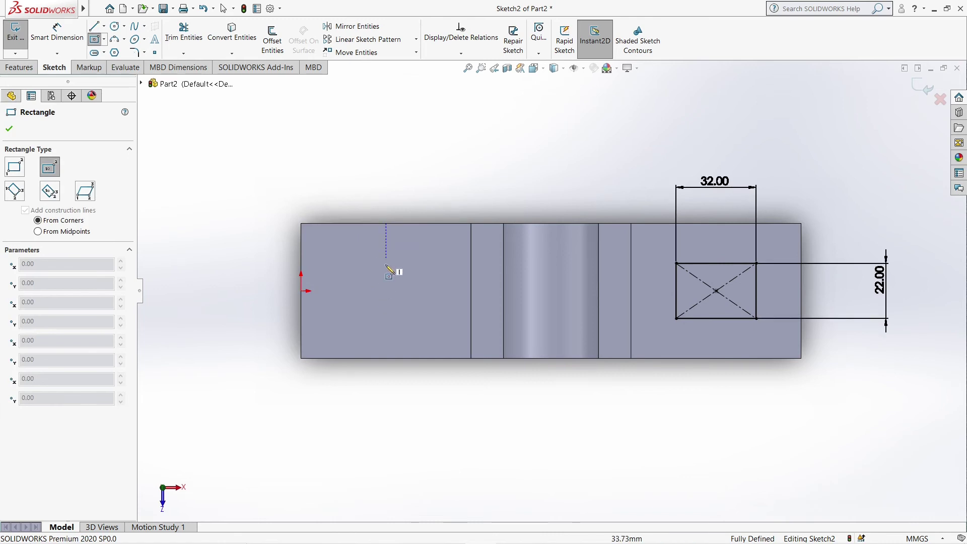
{"action": "left_click", "coordinate": [385, 291]}
{"action": "left_click", "coordinate": [422, 313]}
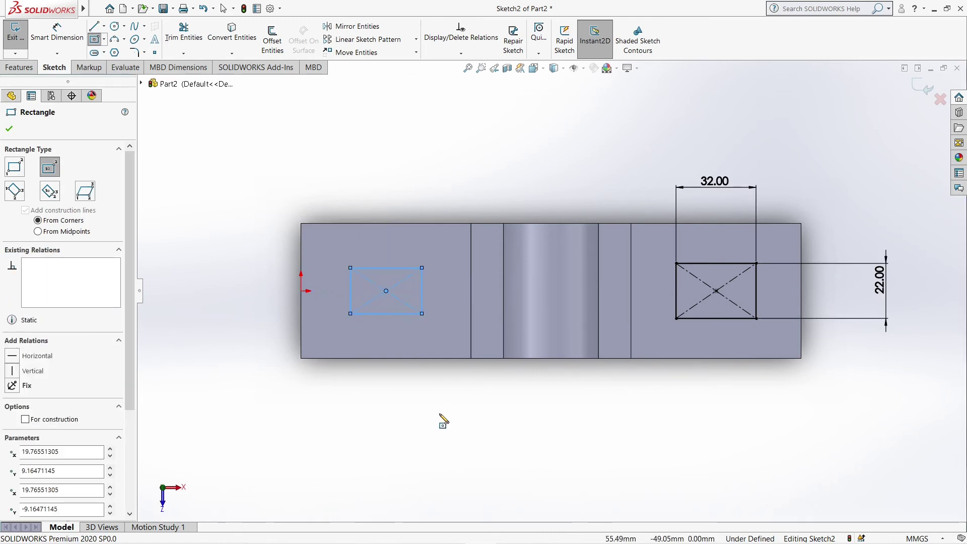
{"action": "key", "text": "Escape"}
- Make the left rectangle's width and height equal to those of the right rectangle
{"action": "left_click_drag", "start_coordinate": [767, 342], "coordinate": [653, 244], "text": "ctrl"}
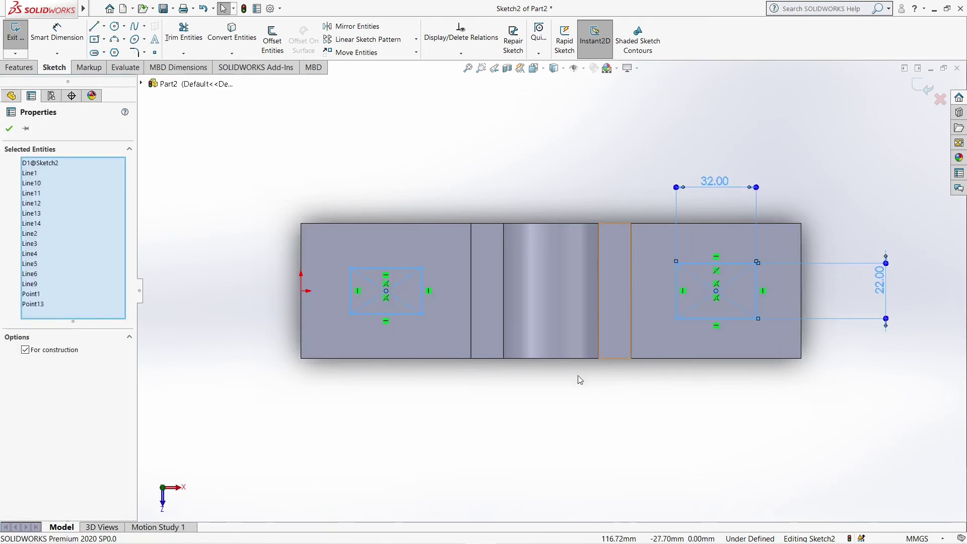
{"action": "key", "text": "Escape"}
{"action": "left_click", "coordinate": [383, 313]}
{"action": "left_click", "coordinate": [698, 318], "text": "ctrl"}
{"action": "left_click", "coordinate": [20, 381]}
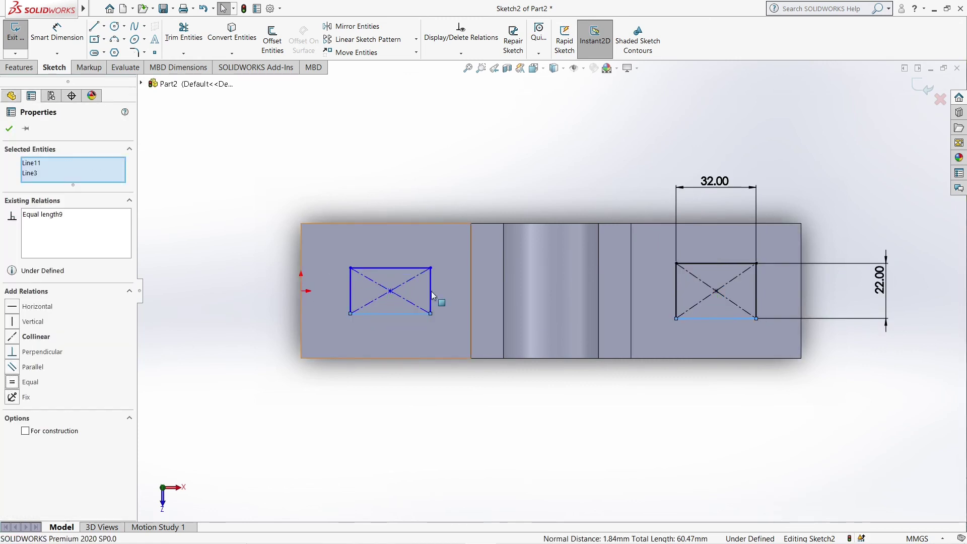
{"action": "key", "text": "Escape"}
{"action": "left_click", "coordinate": [431, 299]}
{"action": "left_click", "coordinate": [675, 301], "text": "ctrl"}
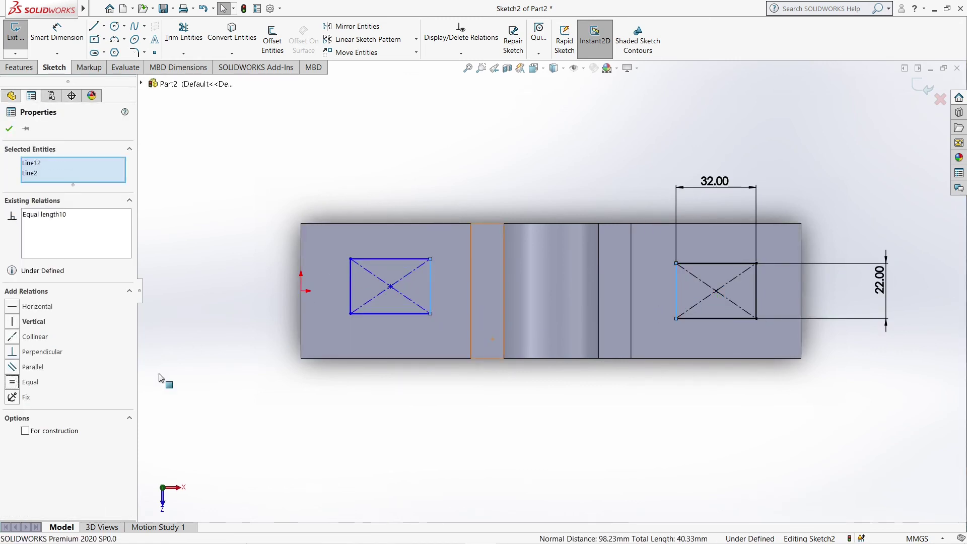
{"action": "key", "text": "Escape"}
- Centre the left rectangle on its ledge with a horizontal relation to the origin and a vertical relation to the back edge's midpoint
{"action": "left_click", "coordinate": [390, 286]}
{"action": "left_click", "coordinate": [301, 291], "text": "ctrl"}
{"action": "left_click", "coordinate": [12, 306]}
{"action": "key", "text": "Escape"}
{"action": "left_click", "coordinate": [390, 264]}
{"action": "left_click", "coordinate": [388, 223], "text": "ctrl"}
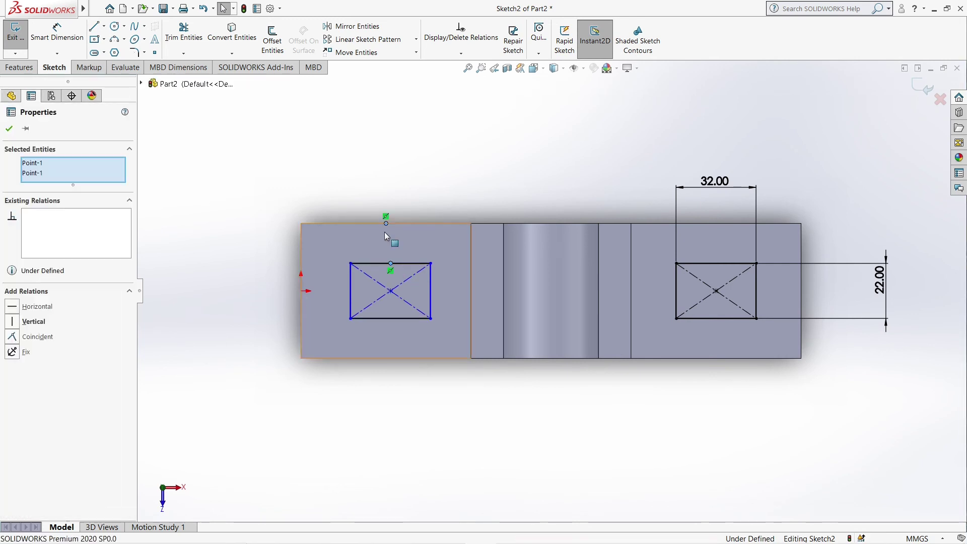
{"action": "left_click", "coordinate": [12, 322]}
{"action": "key", "text": "Escape"}
- Cut both rectangles down through the base ledges with an Extruded Cut
{"action": "middle_click_drag", "start_coordinate": [599, 433], "coordinate": [591, 276]}
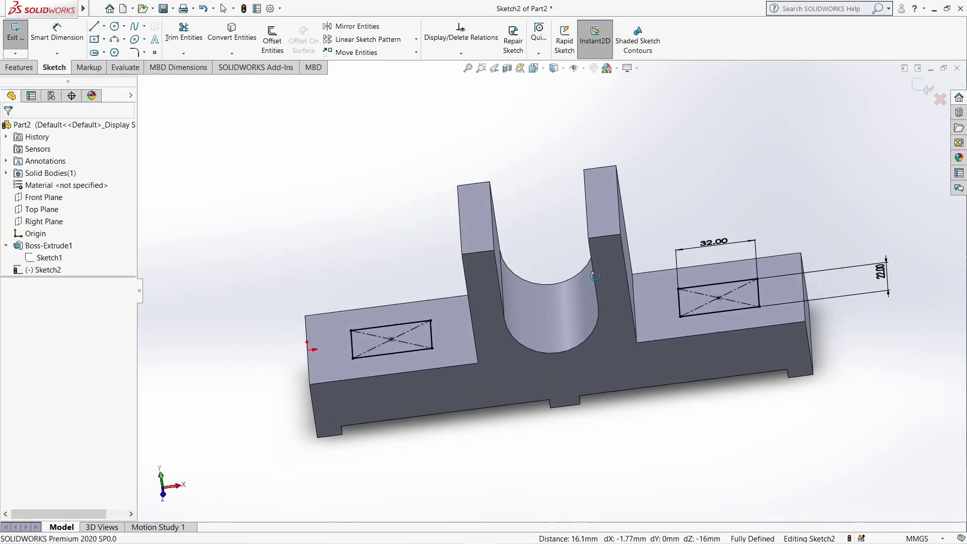
{"action": "left_click", "coordinate": [19, 67]}
{"action": "left_click", "coordinate": [184, 41]}
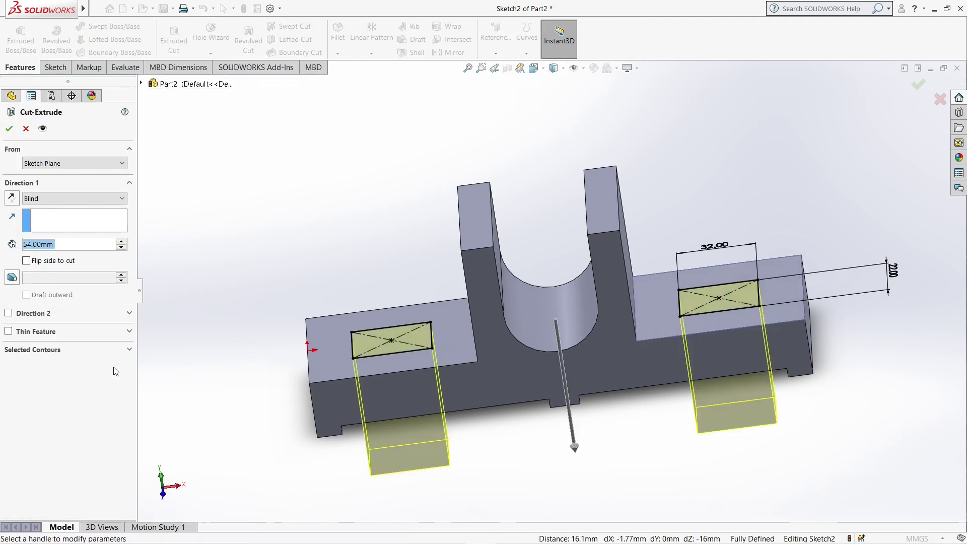
{"action": "left_click", "coordinate": [11, 95]}
{"action": "left_click", "coordinate": [266, 328]}
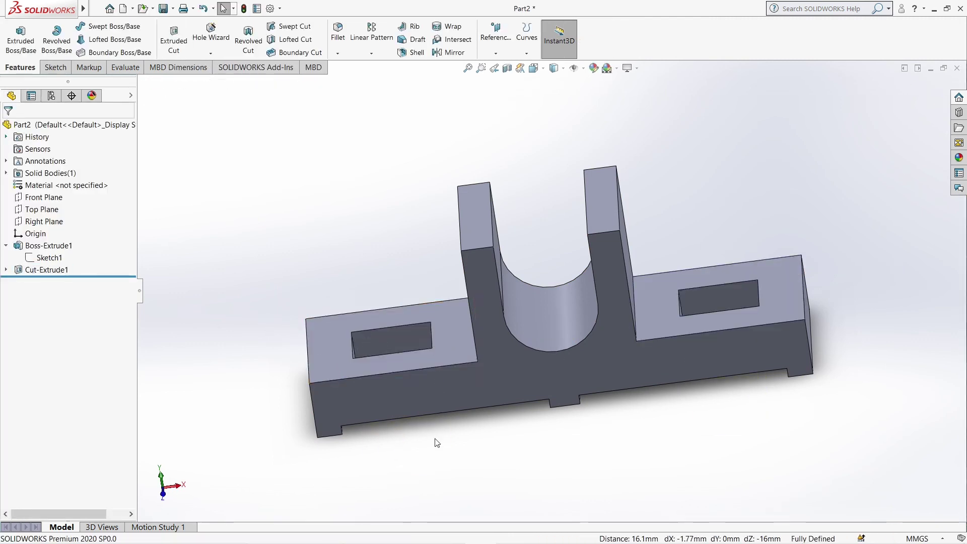
- Add a constant-size 13 mm fillet to the two edges where the uprights' outer faces meet the base ledges
{"action": "middle_click_drag", "start_coordinate": [435, 440], "coordinate": [368, 466]}
{"action": "left_click", "coordinate": [337, 30]}
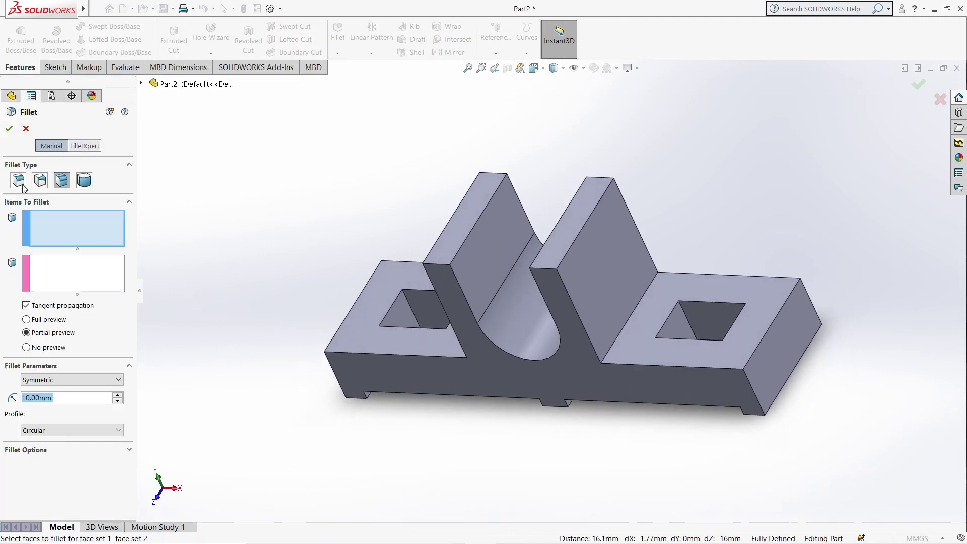
{"action": "left_click", "coordinate": [621, 328]}
{"action": "middle_click_drag", "start_coordinate": [492, 460], "coordinate": [509, 344]}
{"action": "middle_click_drag", "start_coordinate": [596, 442], "coordinate": [147, 379]}
{"action": "double_click", "coordinate": [65, 363]}
{"action": "type", "text": "13"}
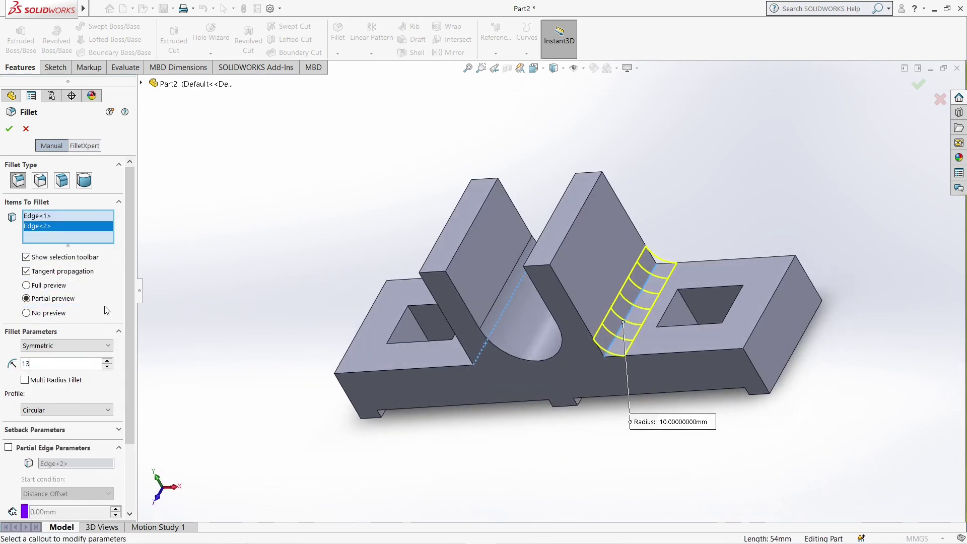
{"action": "left_click", "coordinate": [9, 129]}
{"action": "middle_click_drag", "start_coordinate": [400, 494], "coordinate": [412, 477]}
{"action": "key", "text": "ctrl+7"}
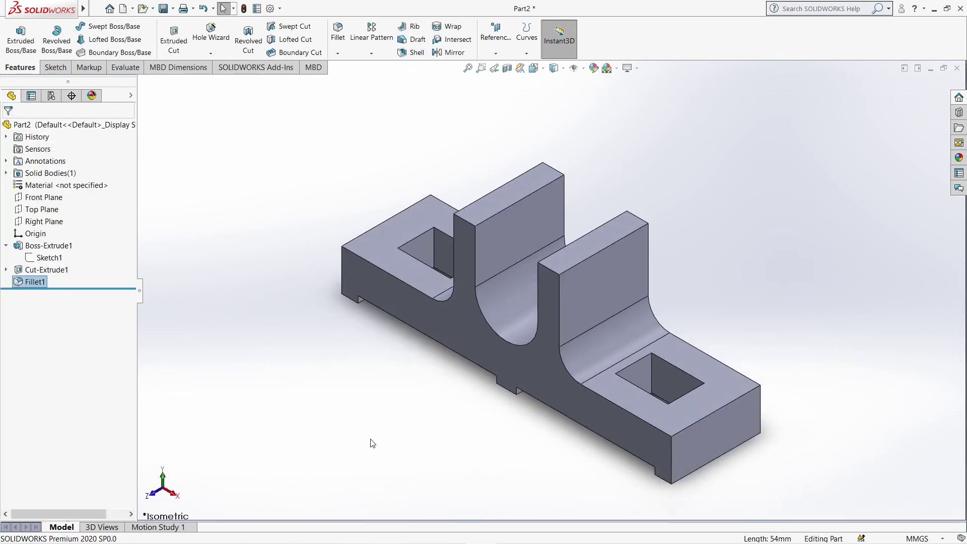
{"action": "scroll", "coordinate": [372, 443], "scroll_direction": "down", "scroll_amount": 10}
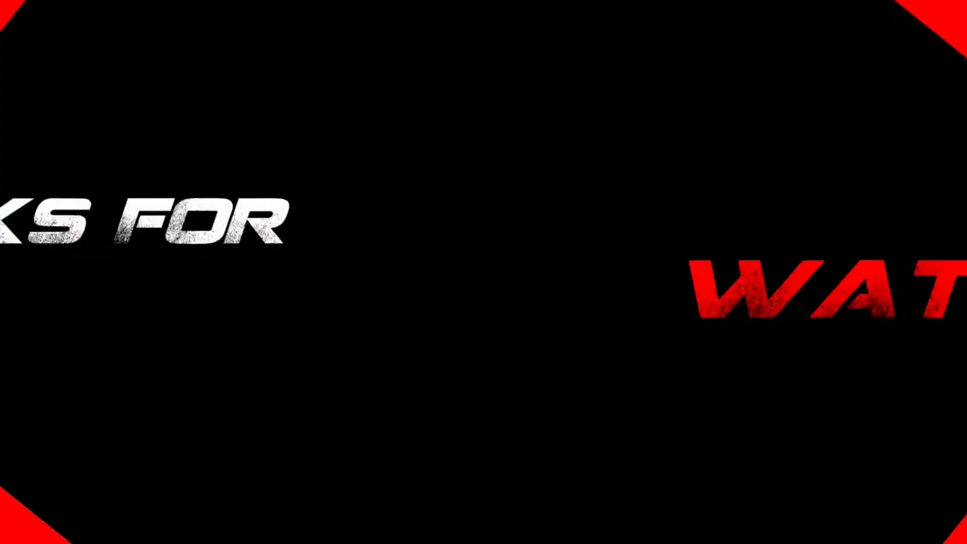